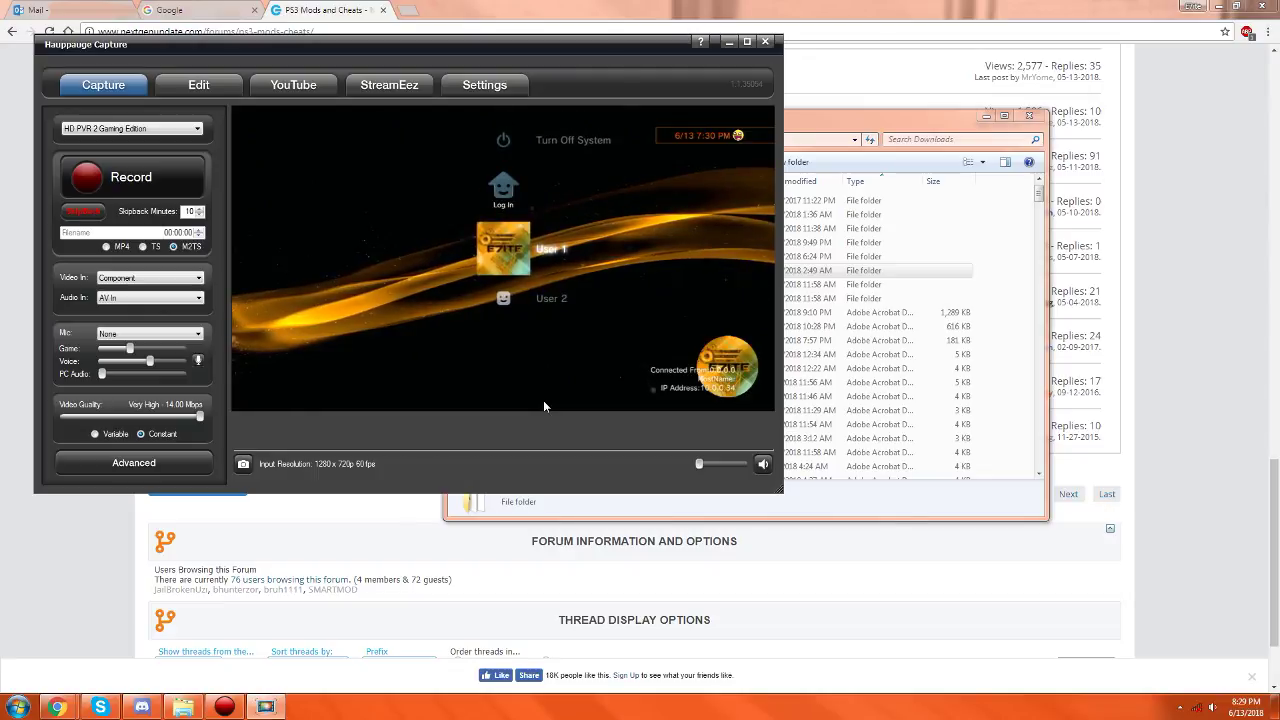
Open the DLC PKG Files folder inside Downloads > Mods > Rock Band Mods
left_click(822, 424)
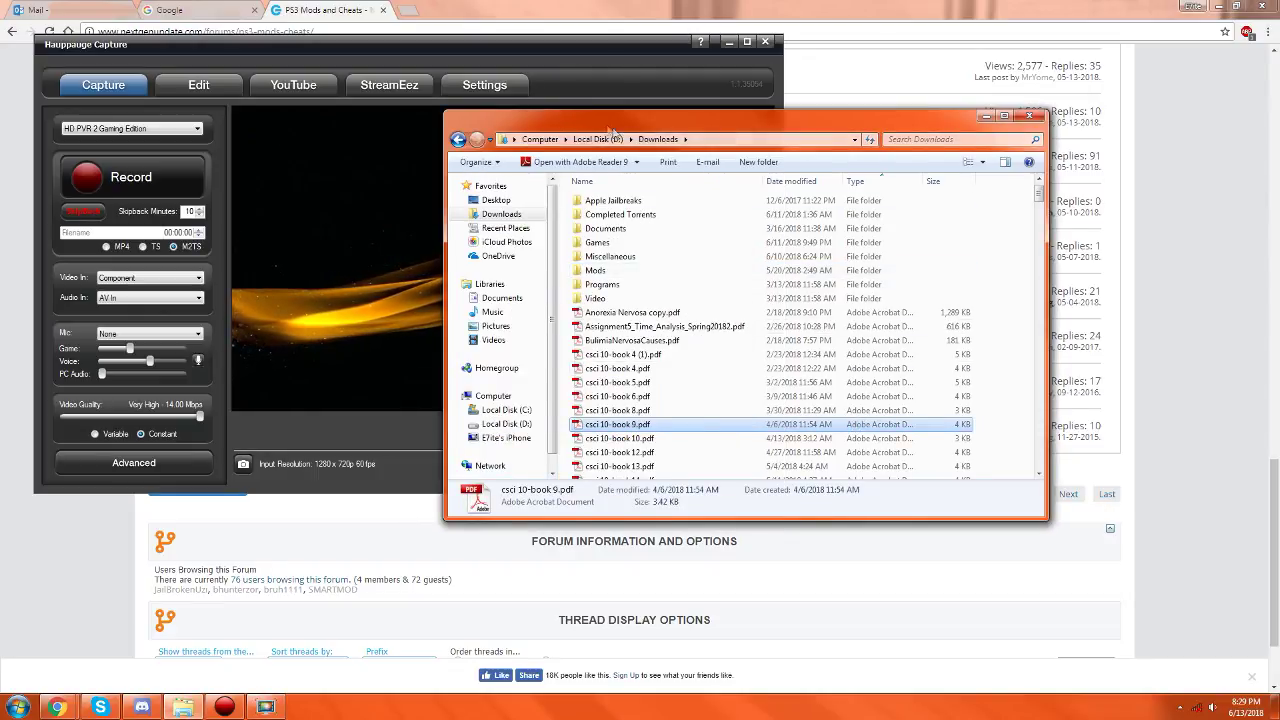
left_click_drag(614, 133, 523, 115)
double_click(525, 252)
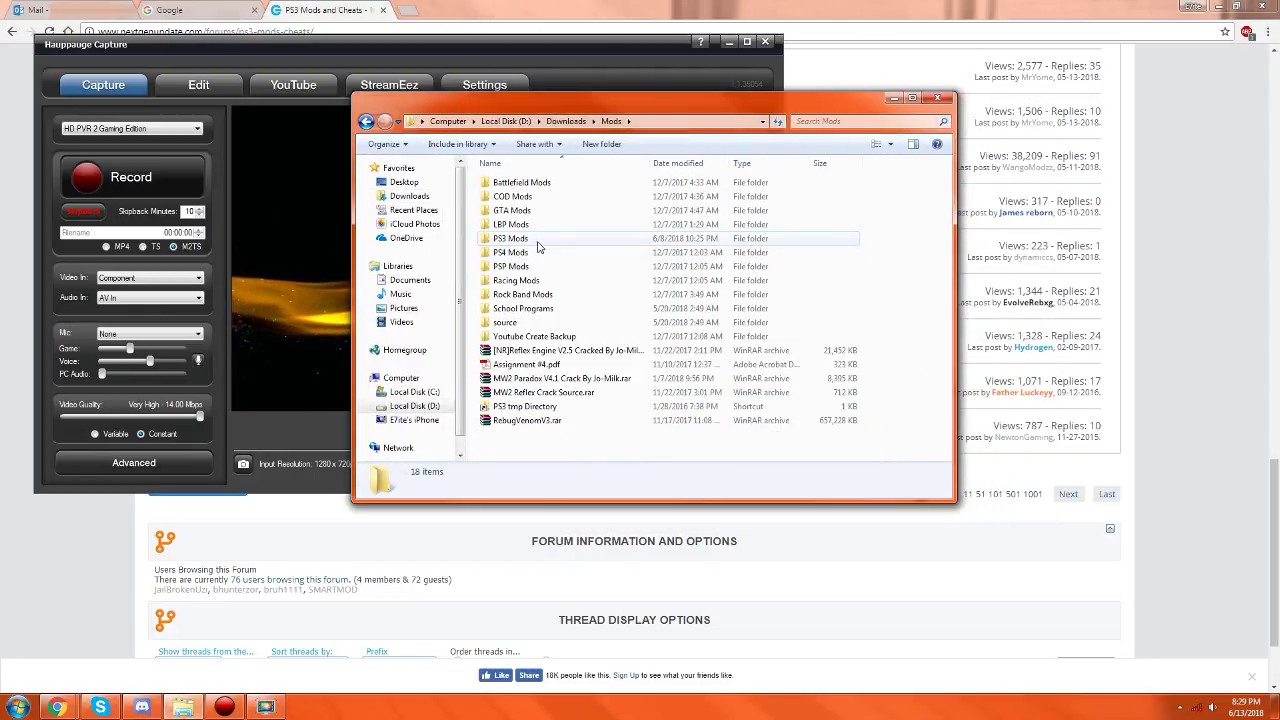
double_click(512, 239)
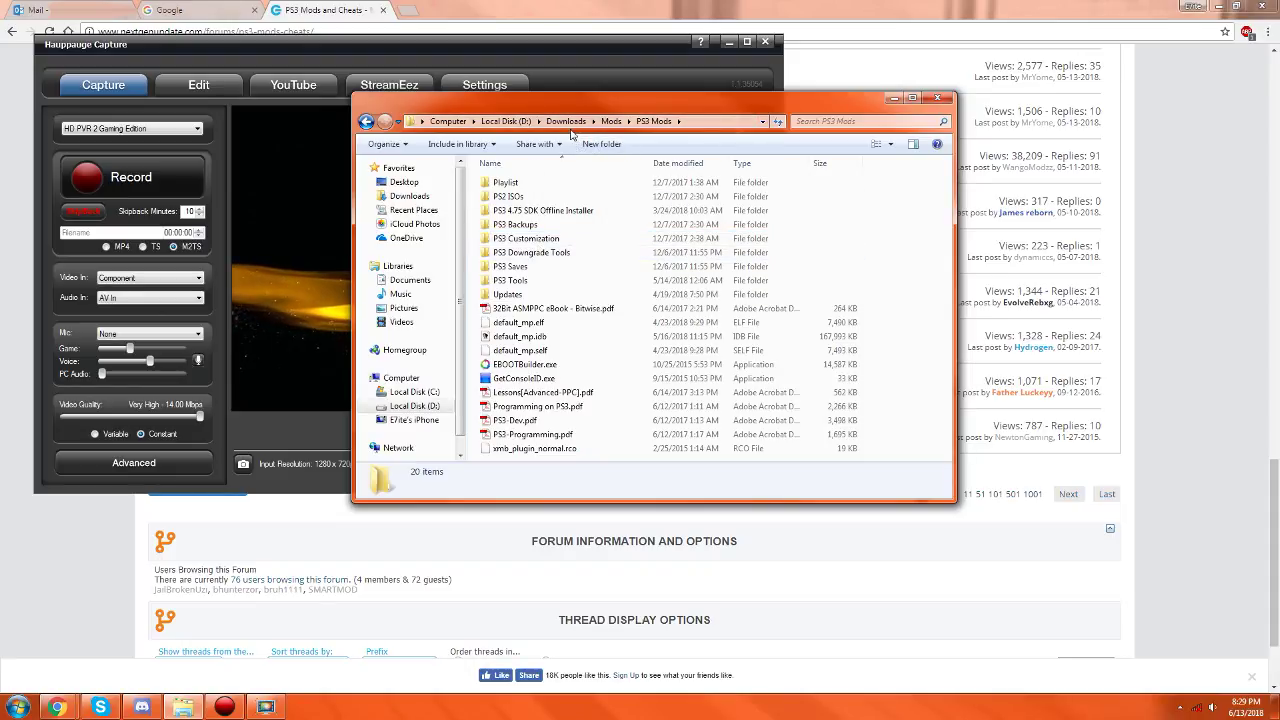
left_click(566, 121)
double_click(549, 254)
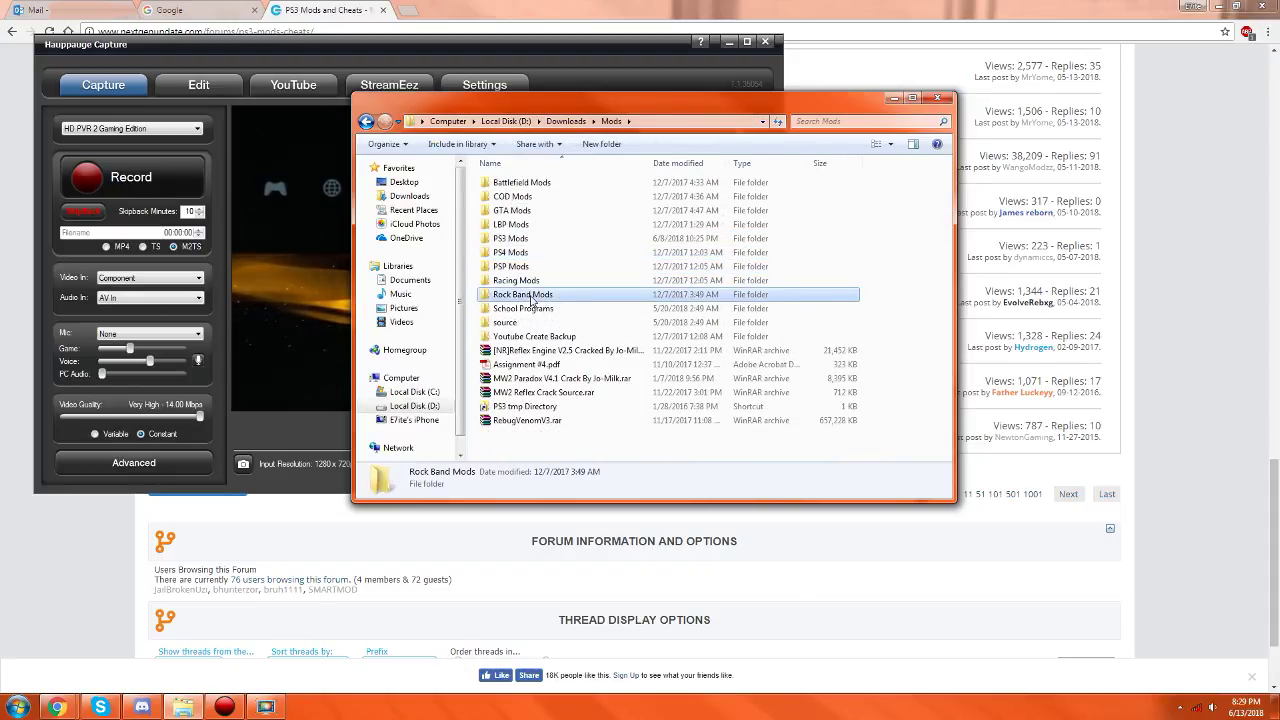
double_click(510, 211)
double_click(538, 197)
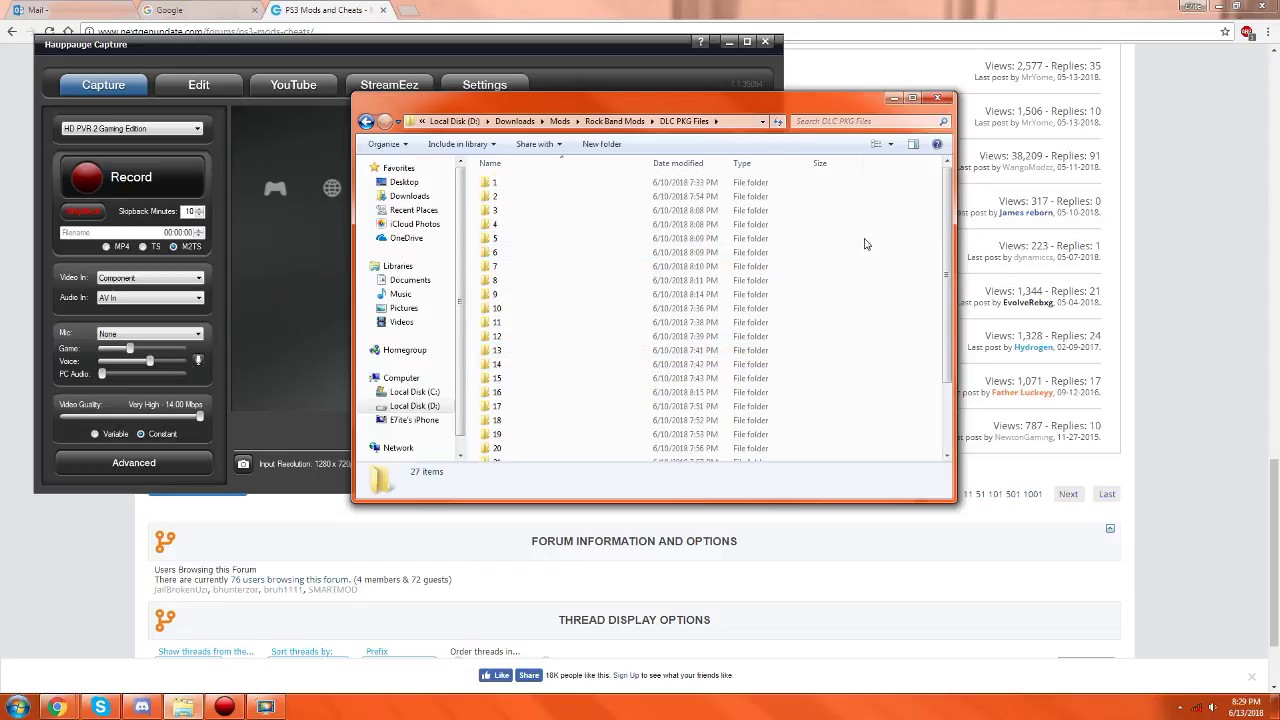
Examine the PKG files in folders 1 and 2 and look over the list of numbered folders
double_click(520, 182)
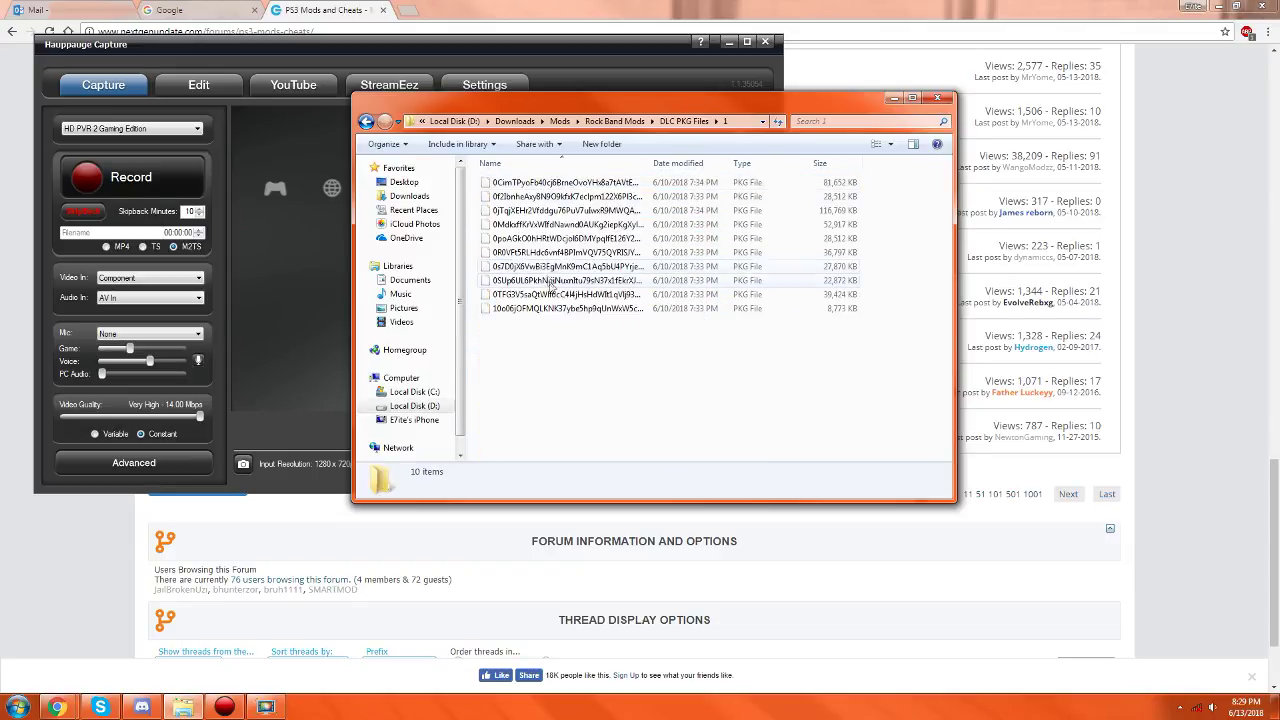
left_click(668, 122)
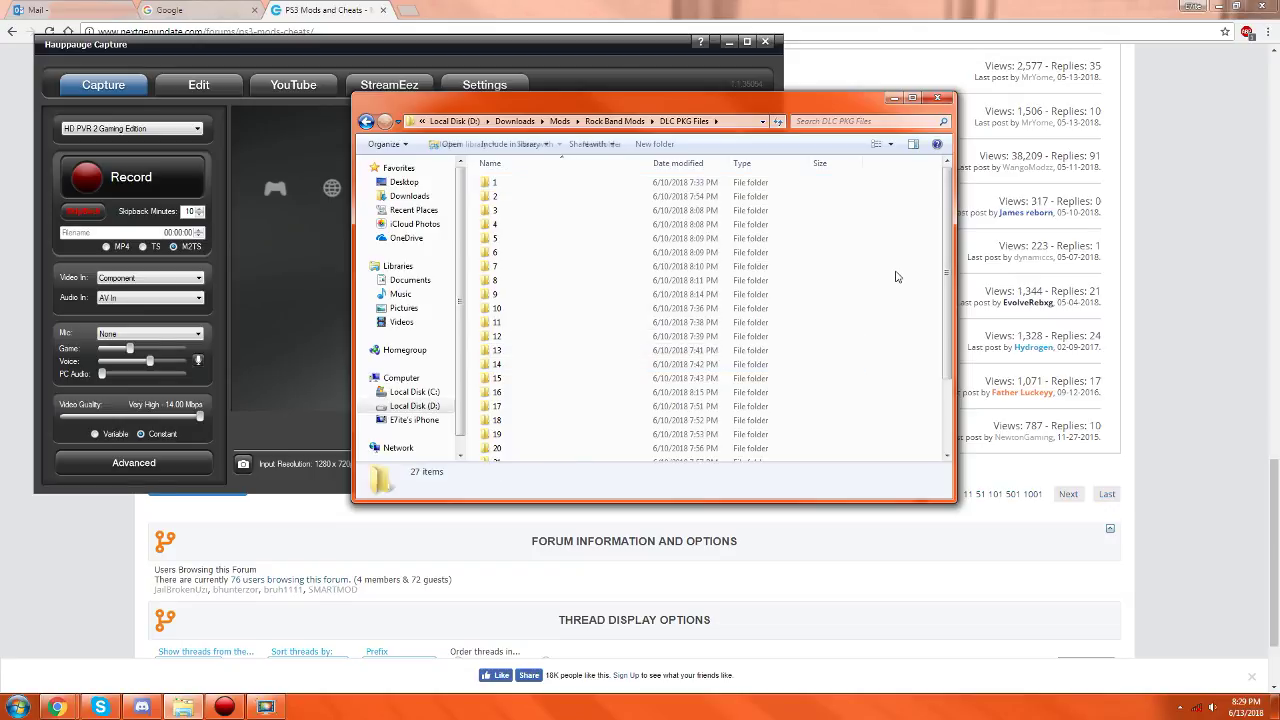
scroll(630, 380, "down", 3)
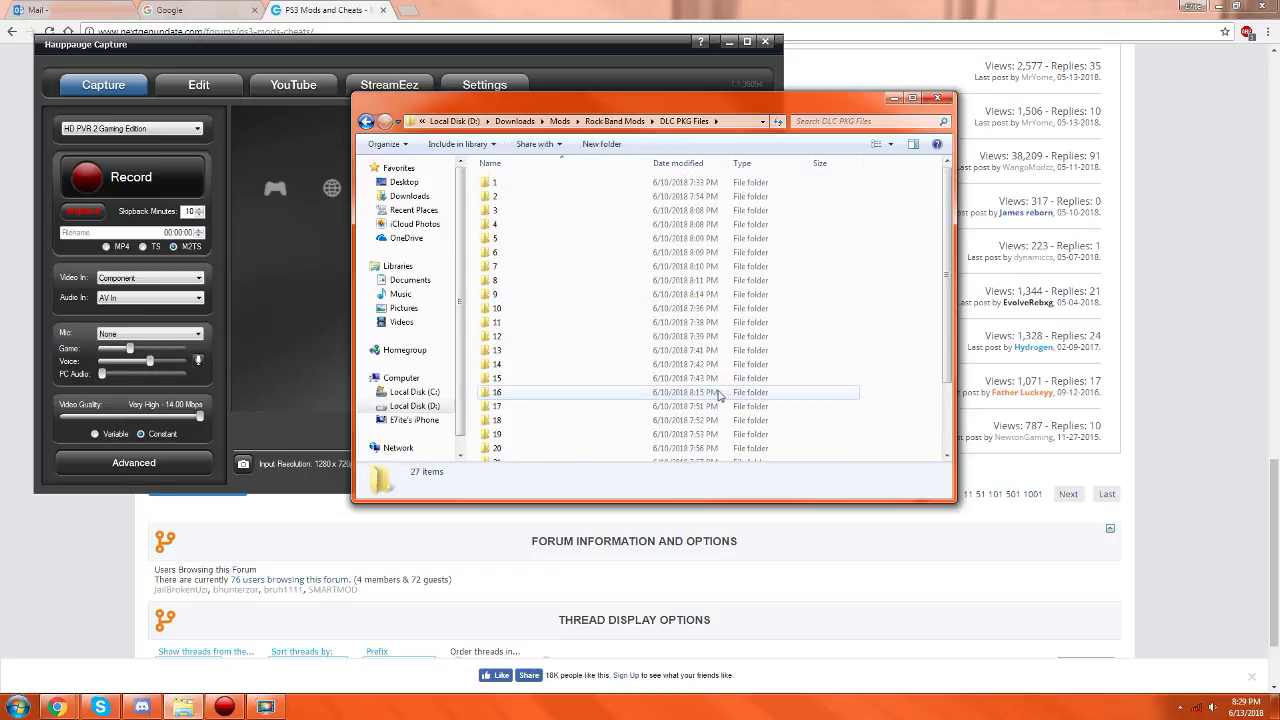
scroll(600, 400, "up", 3)
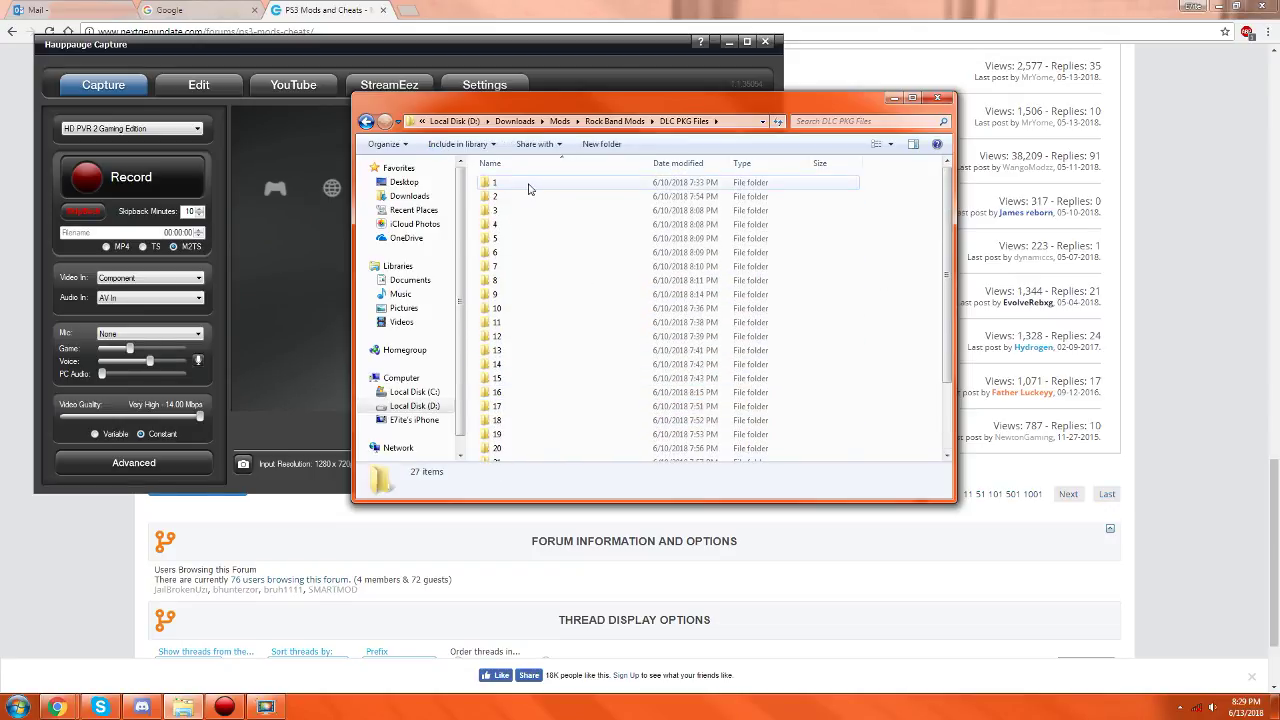
double_click(547, 182)
left_click(680, 121)
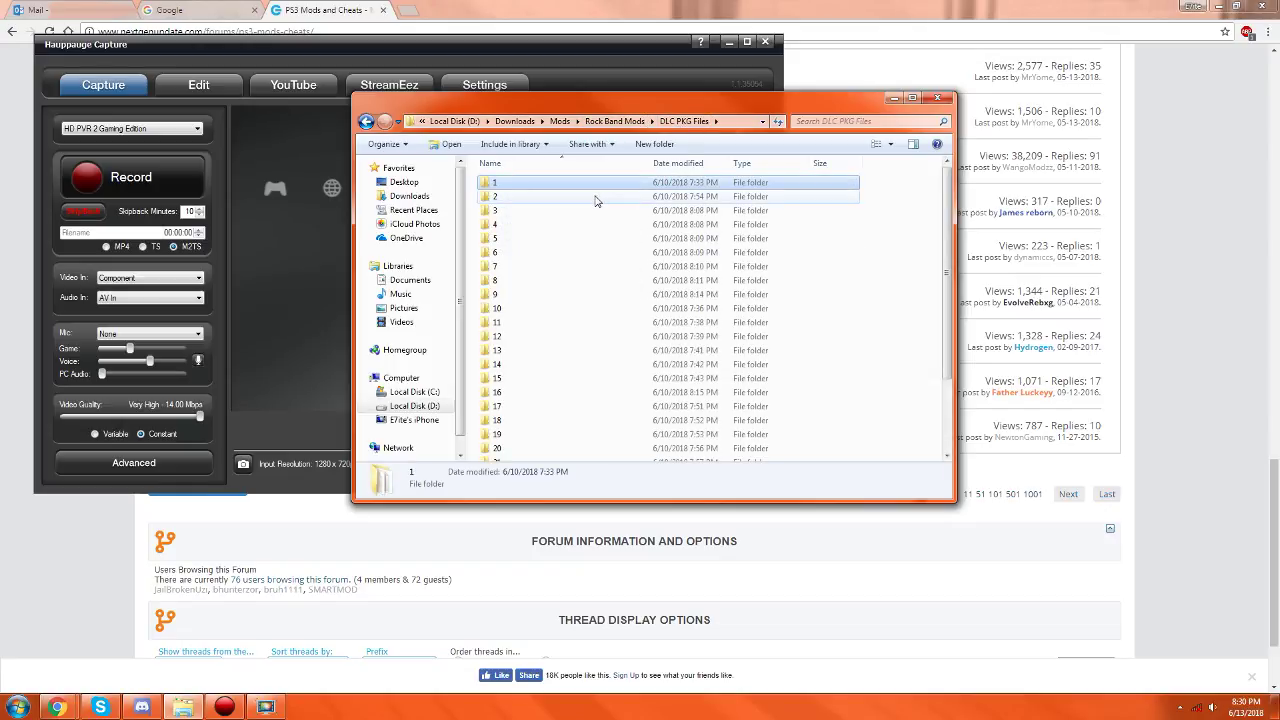
double_click(596, 196)
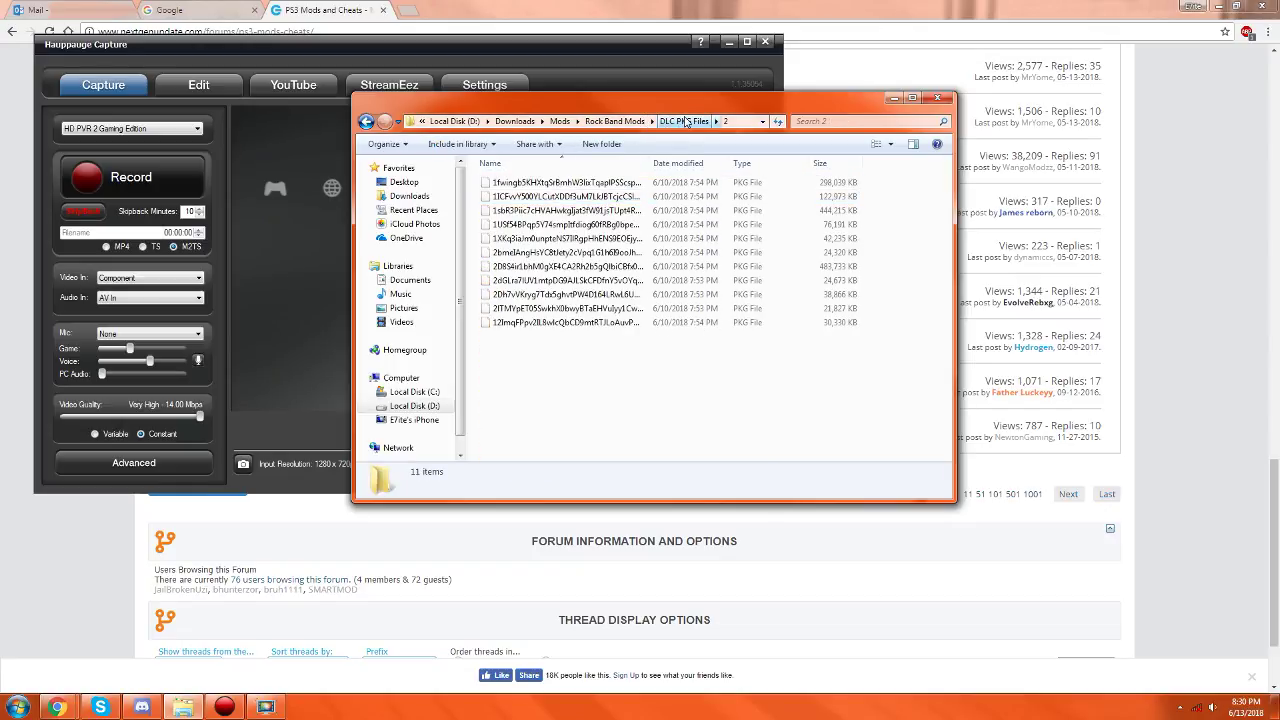
left_click(685, 120)
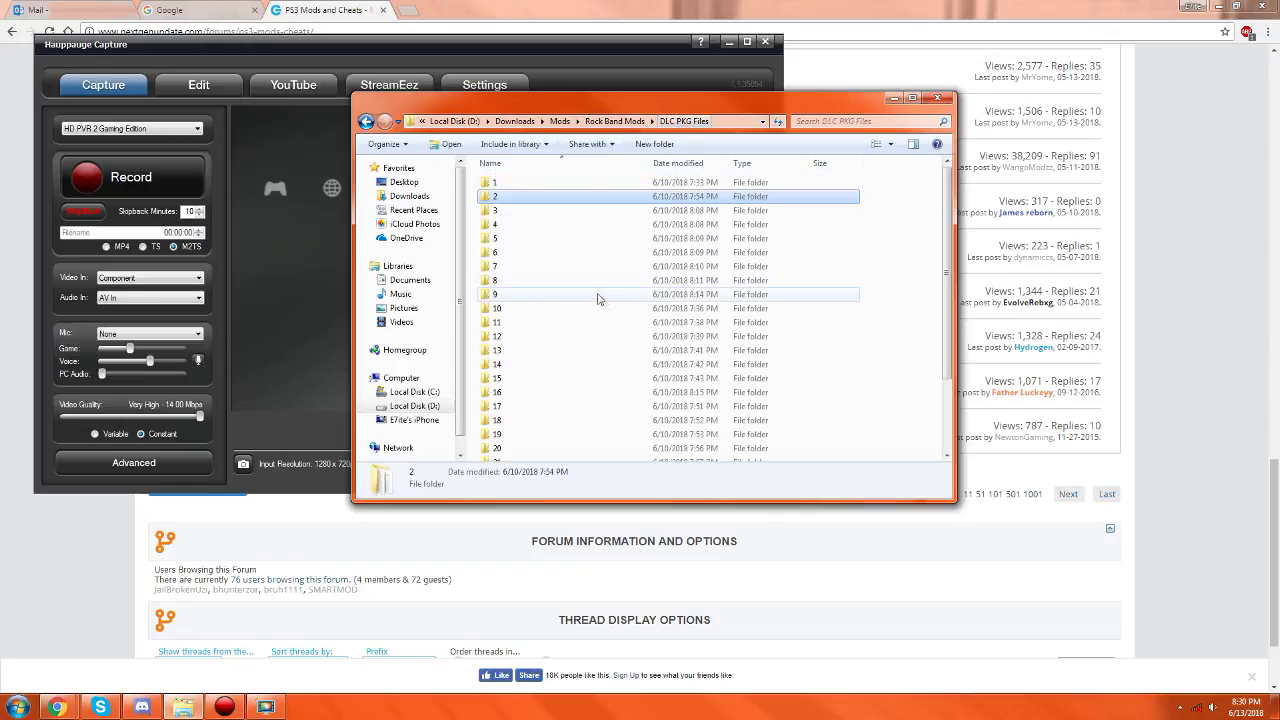
Check the contents of folders 4, 9 and 11 in DLC PKG Files
double_click(557, 226)
left_click(685, 121)
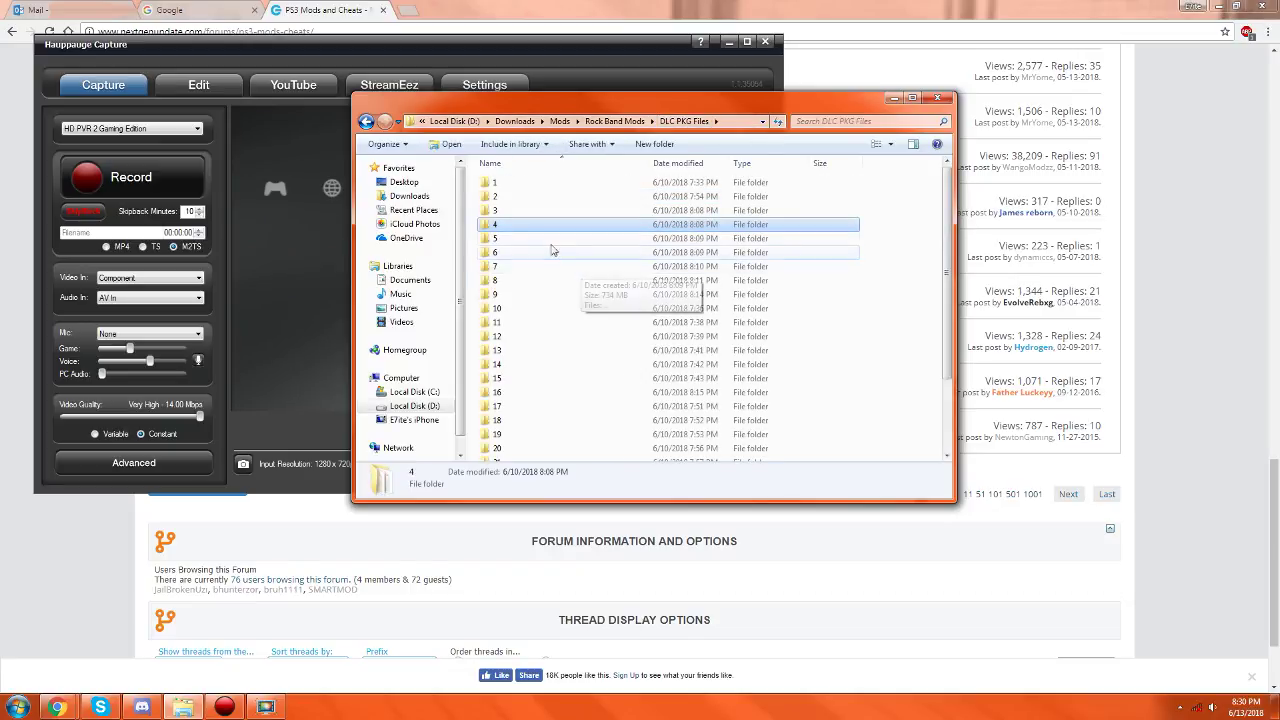
double_click(552, 294)
left_click(685, 121)
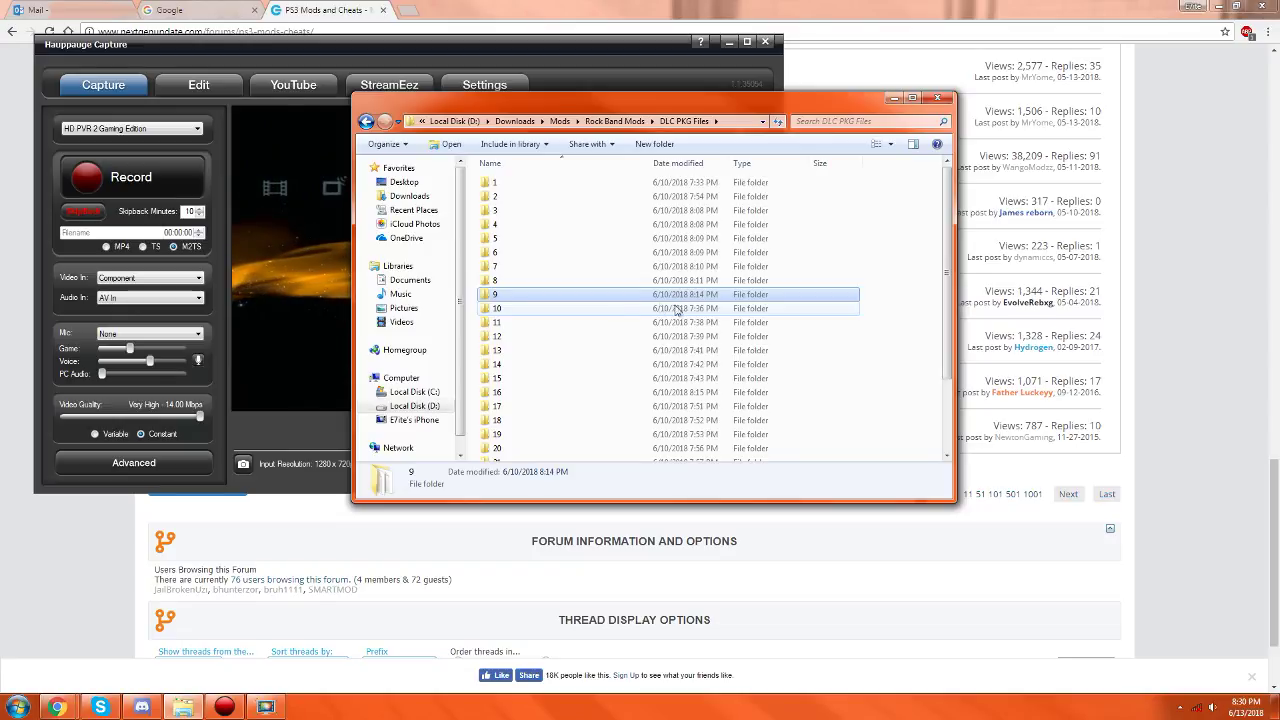
double_click(677, 322)
key("BackSpace")
Look through the PKG files in folders 22 and 14, ending back in DLC PKG Files
scroll(678, 380, "down", 3)
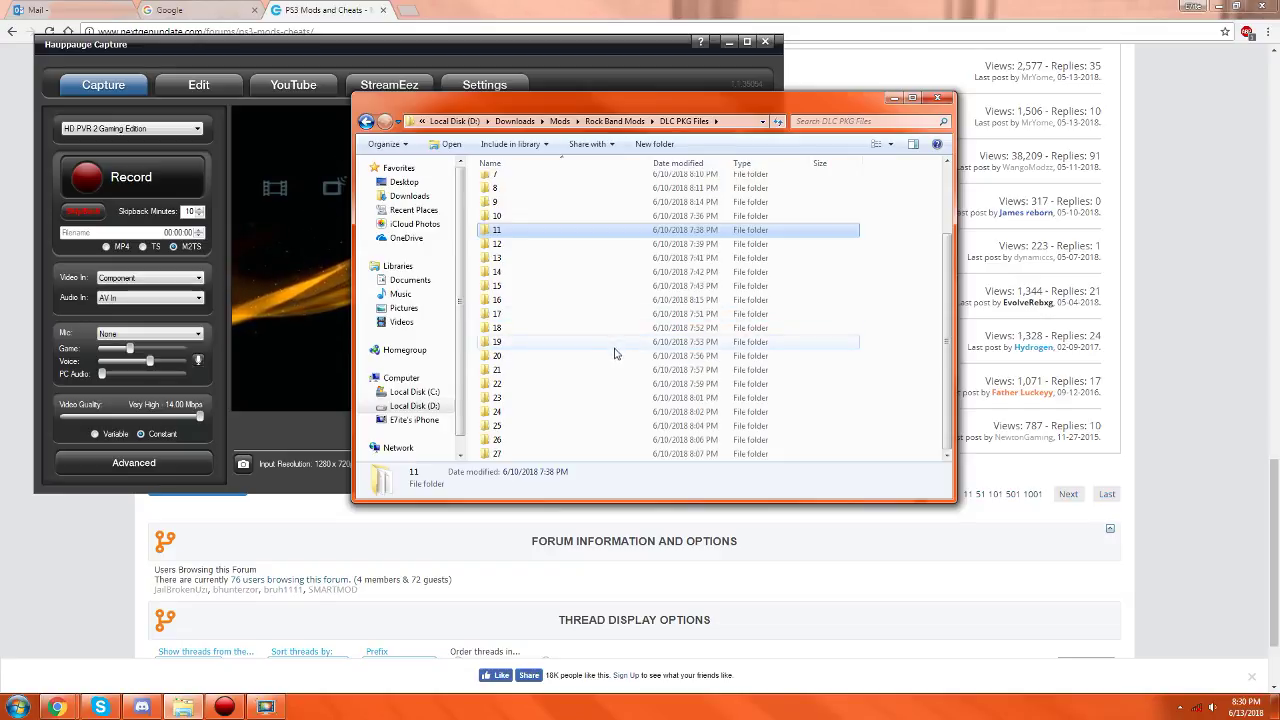
double_click(590, 385)
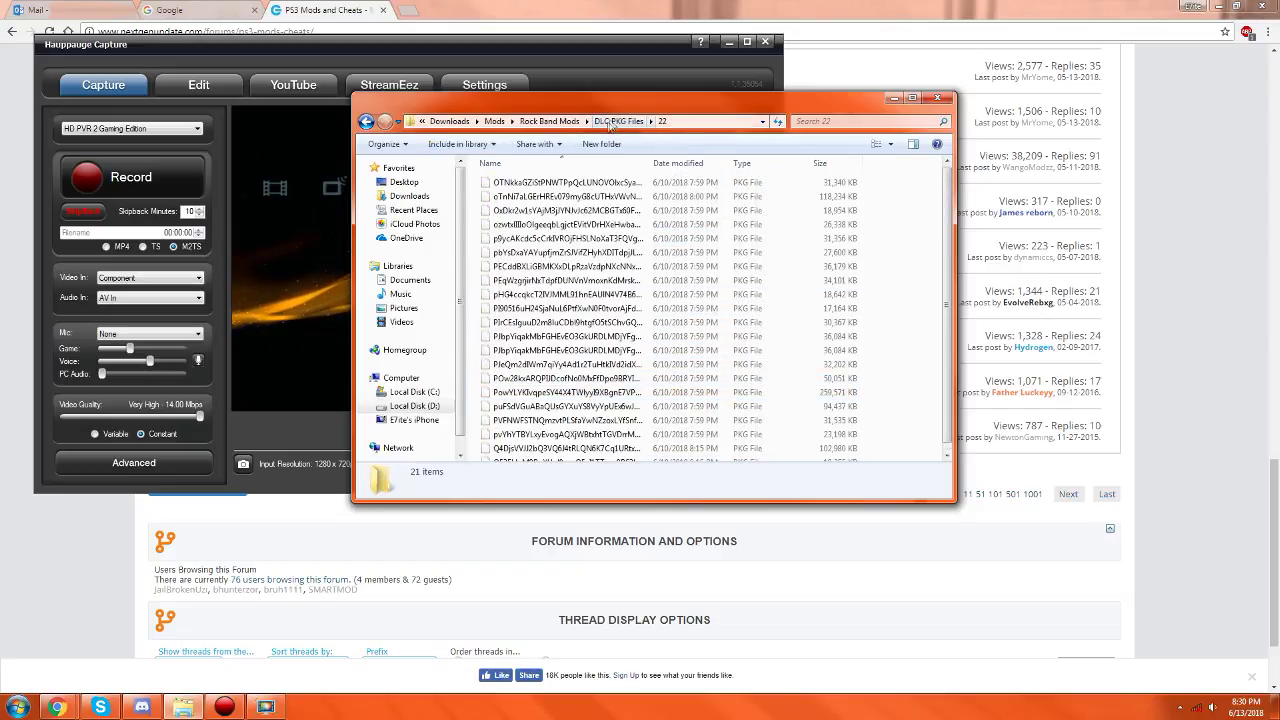
left_click(612, 121)
double_click(620, 349)
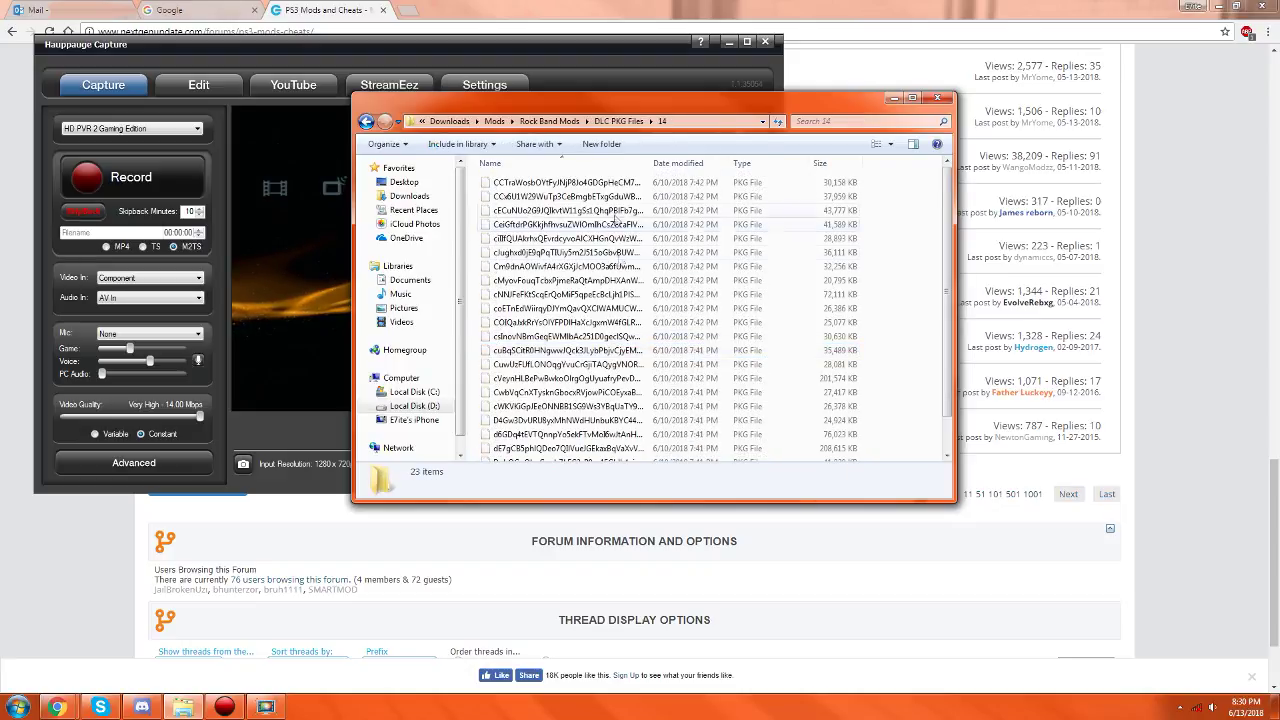
scroll(640, 330, "down", 3)
scroll(640, 360, "up", 3)
key("BackSpace")
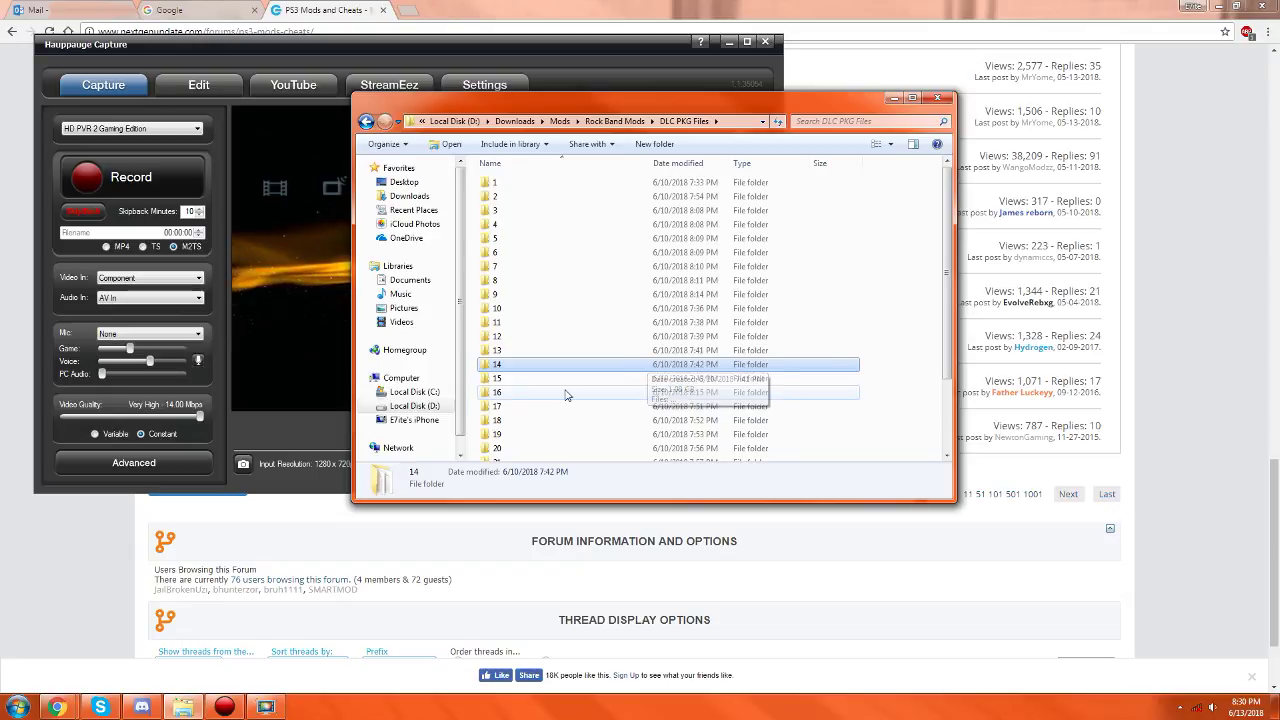
Check the size of folder 8 and move the DLC PKG Files window aside to make room
left_click(618, 281)
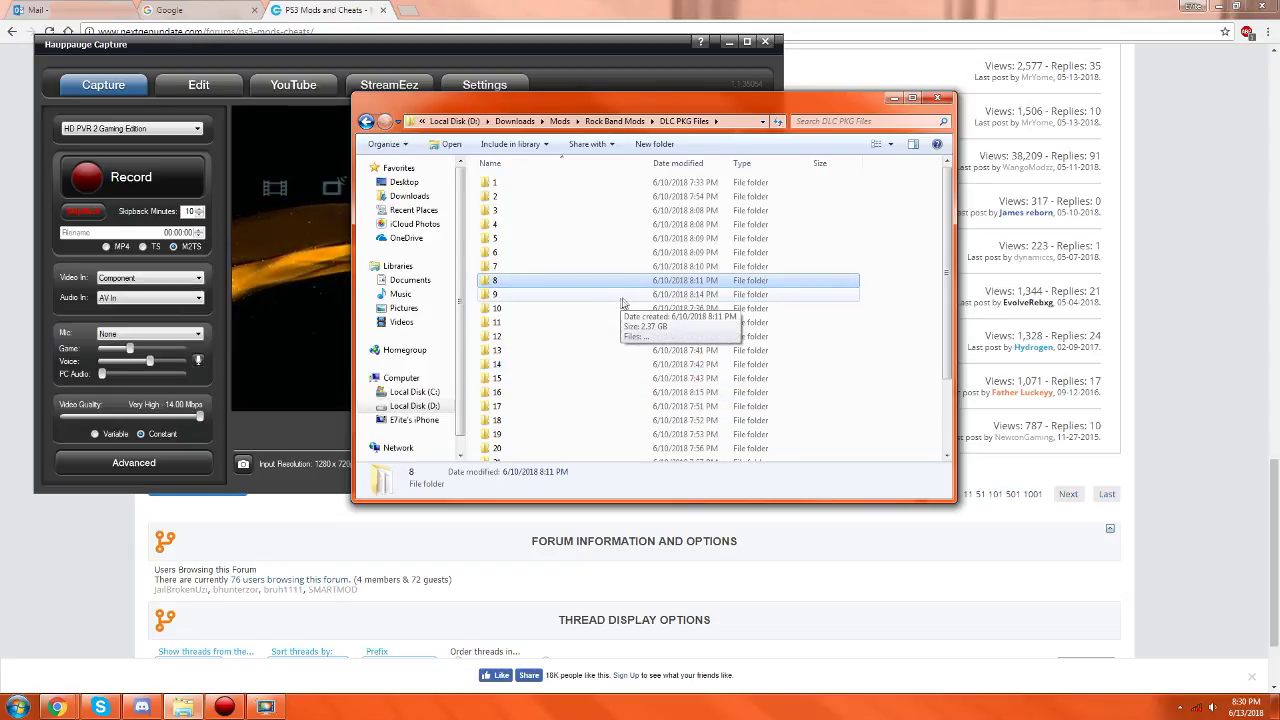
scroll(586, 177, "down", 2)
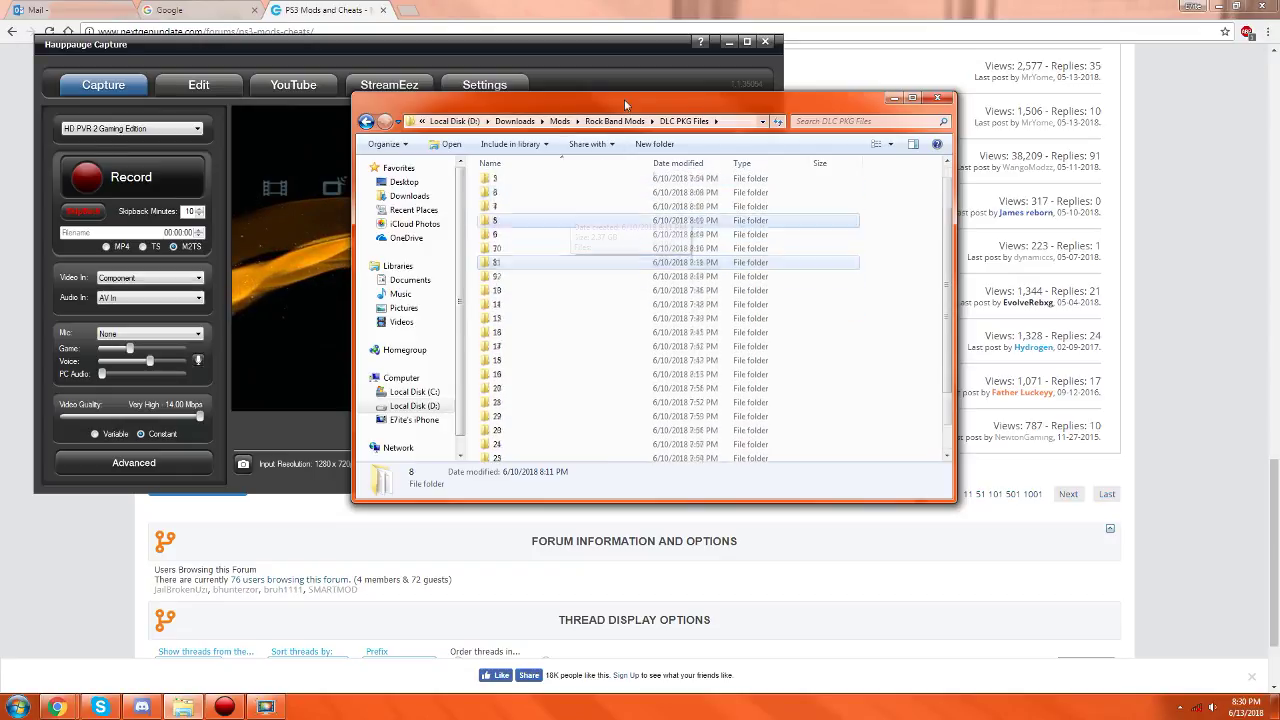
left_click_drag(624, 99, 415, 78)
left_click(414, 214)
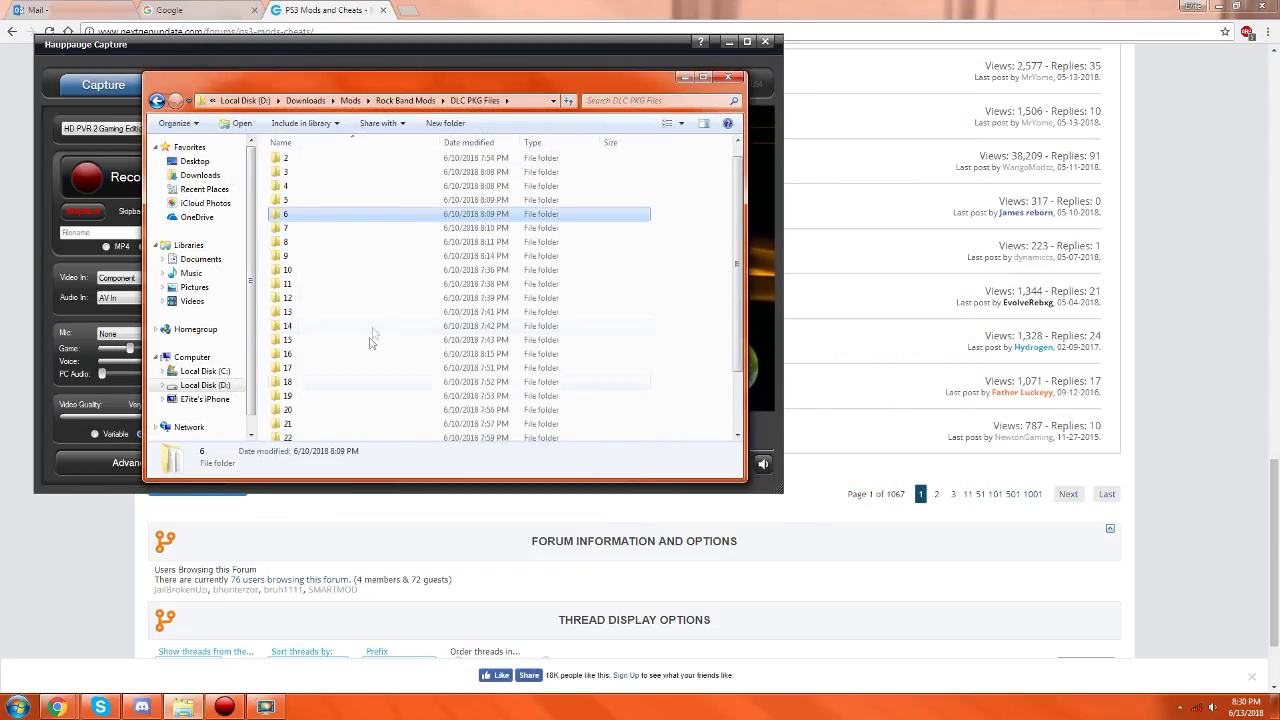
scroll(355, 260, "up", 1)
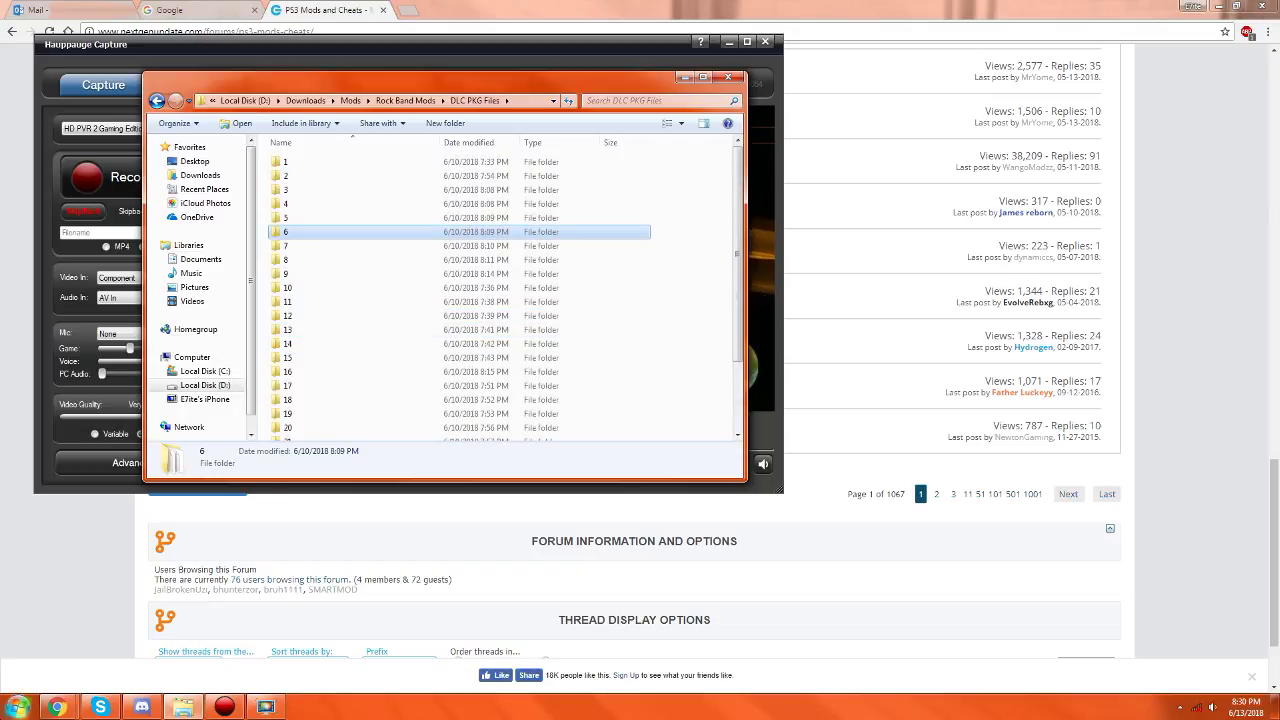
Launch FileZilla and connect to the console's FTP server at 10.0.0.34 from the recent connections
key("super")
left_click(43, 623)
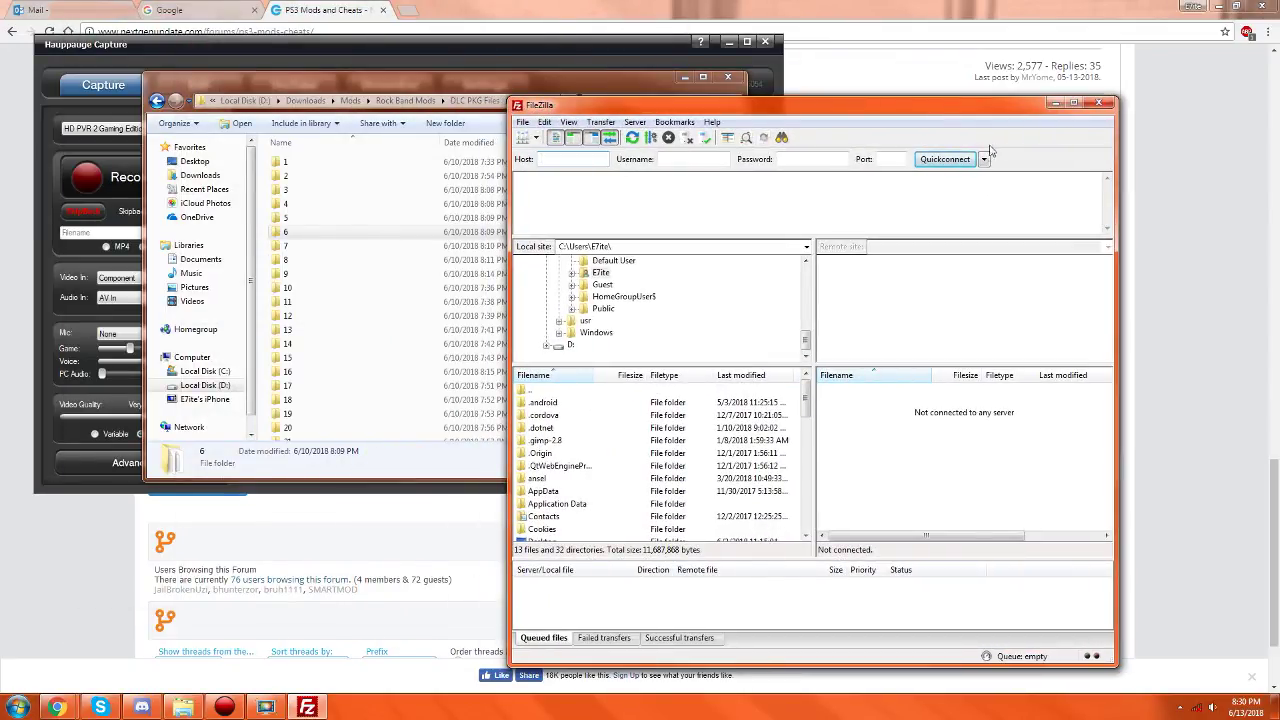
left_click(984, 159)
left_click(979, 176)
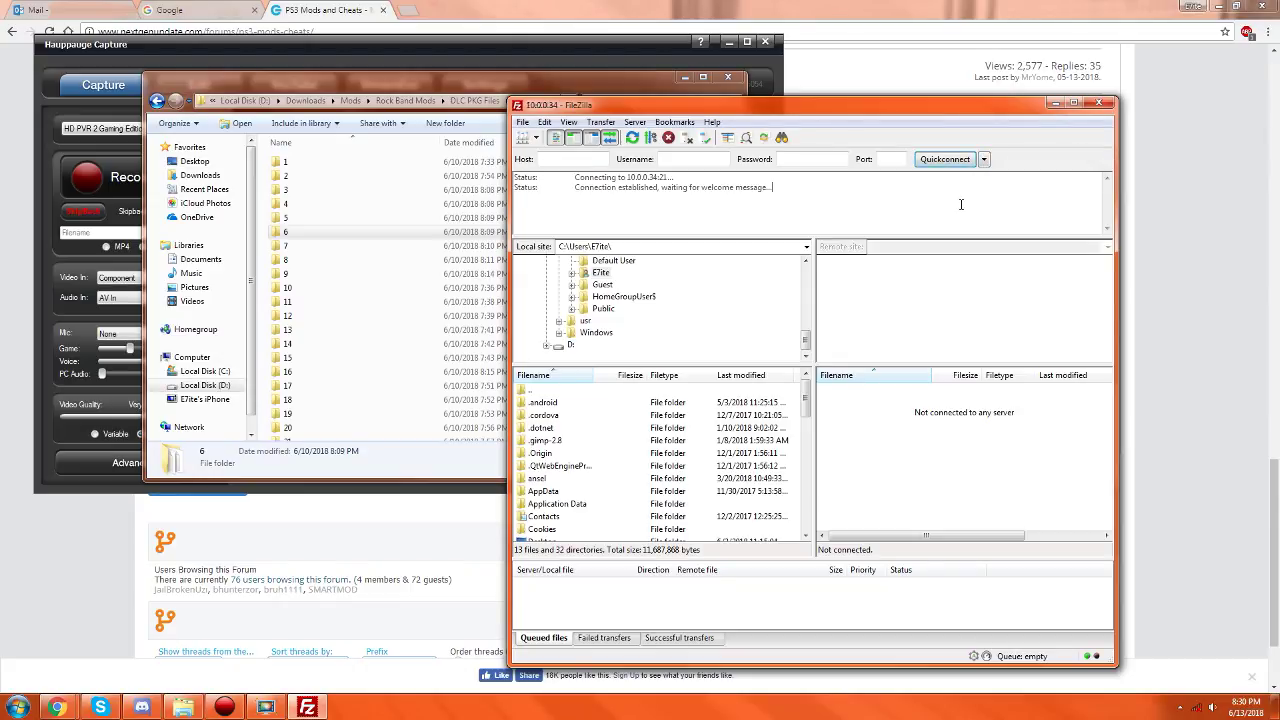
Go up to the remote root directory and open /dev_hdd0/packages on the console from there
double_click(842, 390)
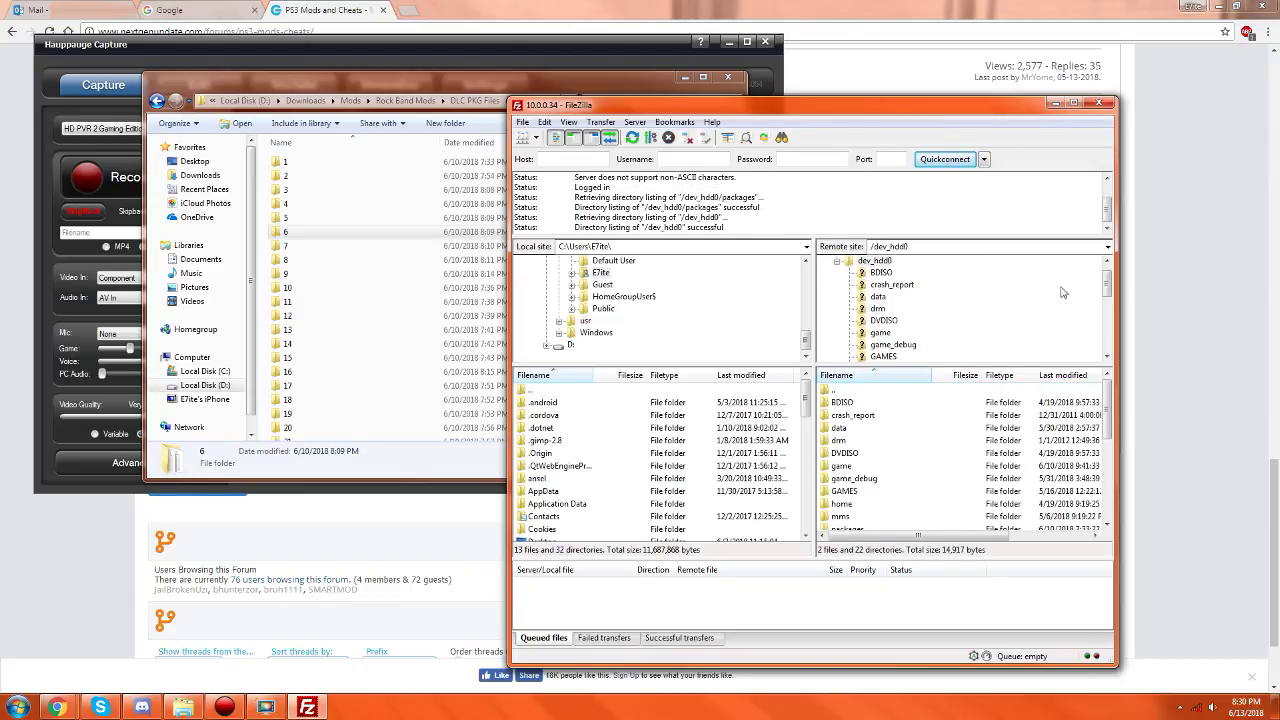
scroll(1108, 289, "up", 1)
double_click(824, 391)
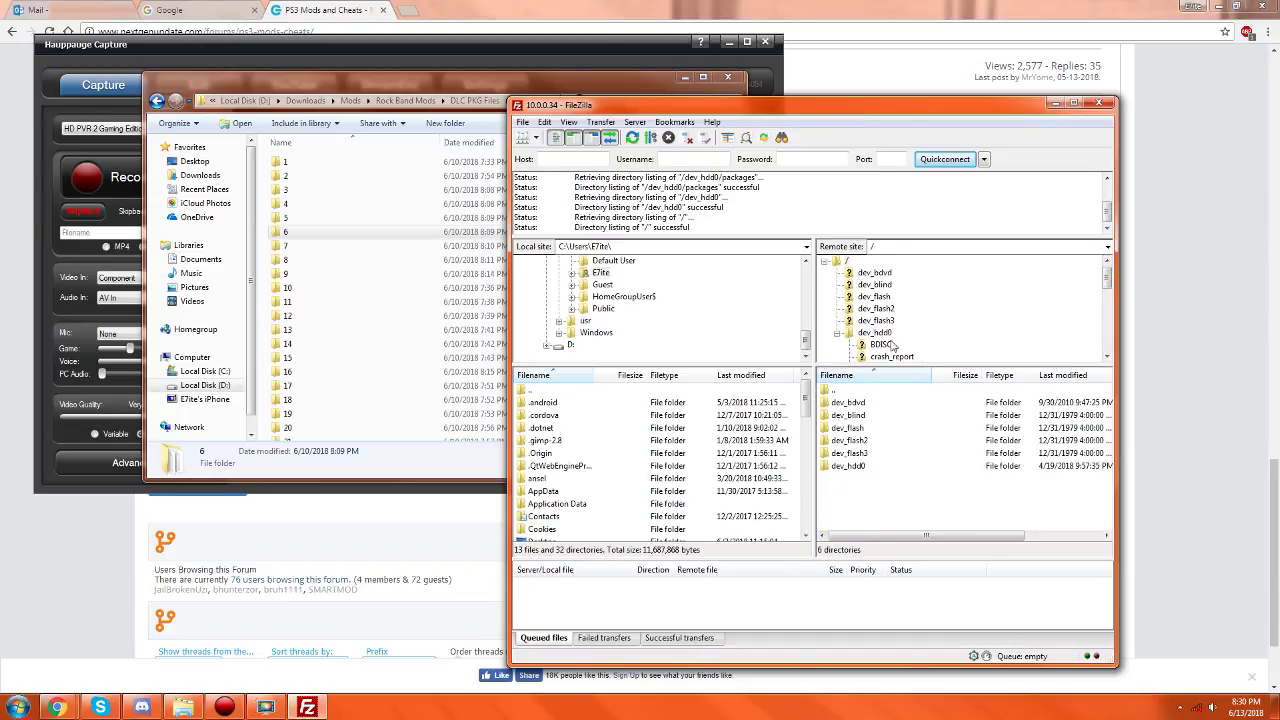
double_click(848, 466)
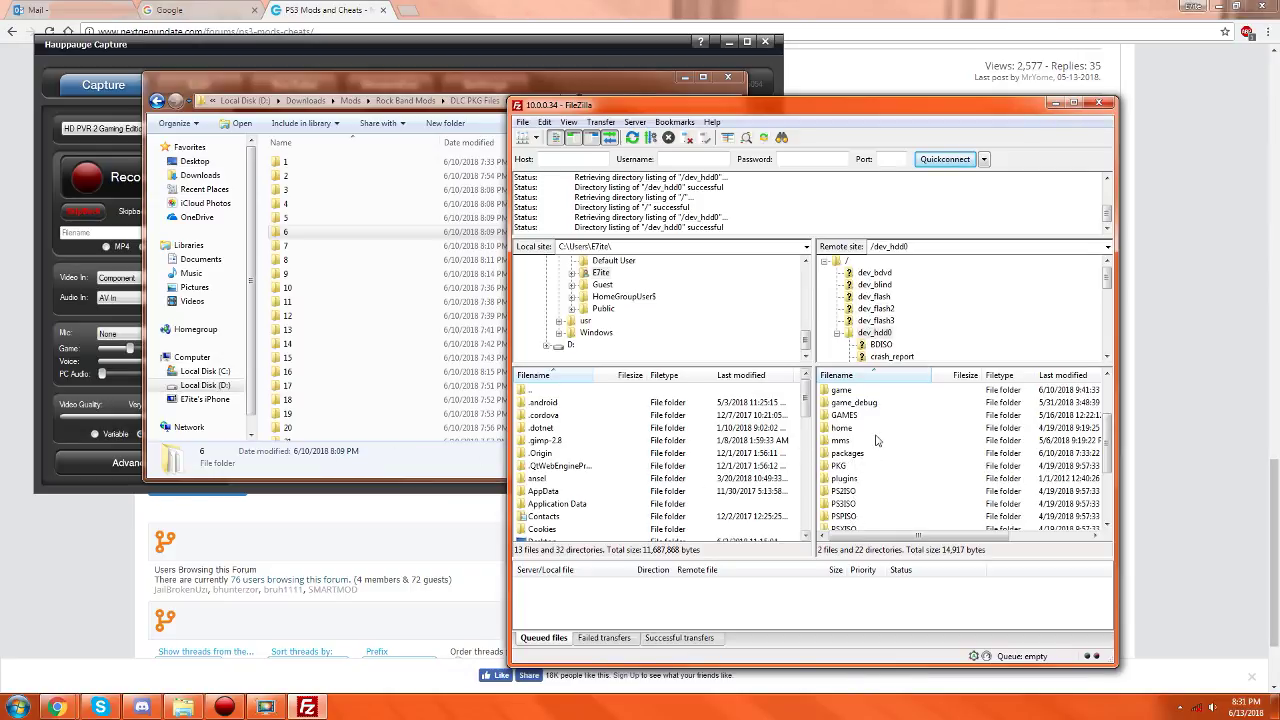
double_click(845, 453)
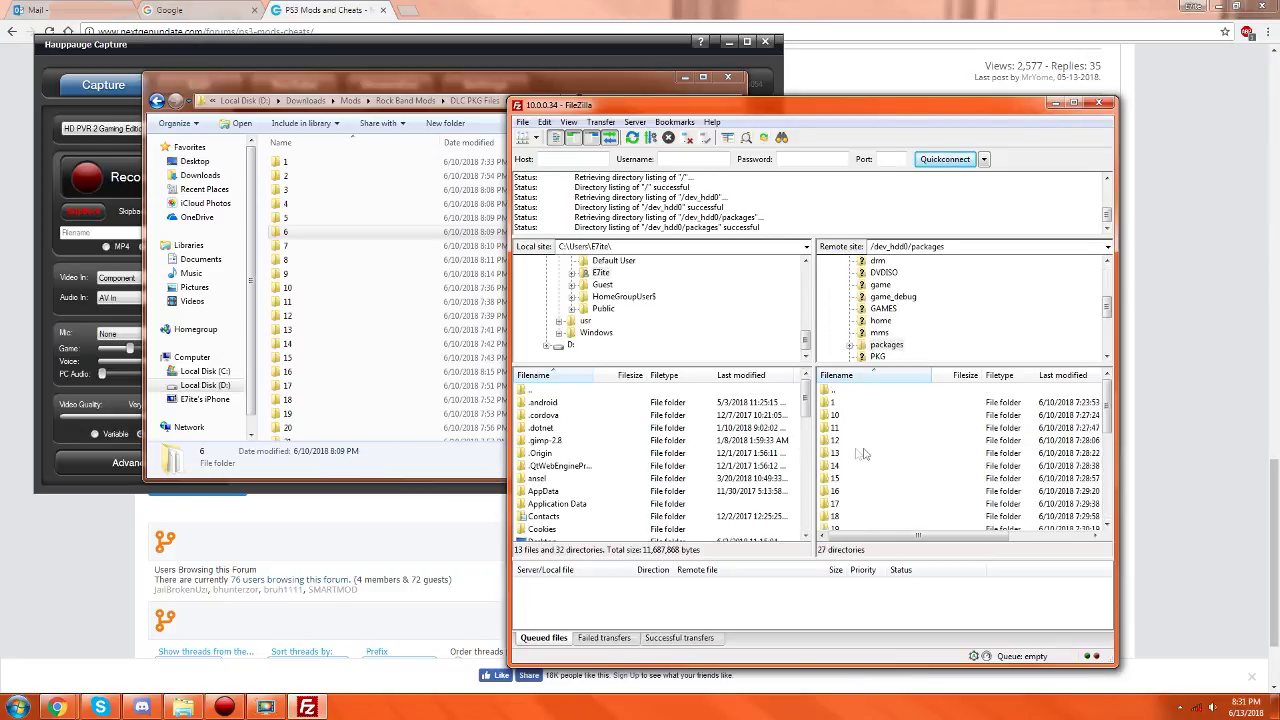
Compare the local DLC PKG Files folders, including 17 and 26, with the numbered folders in the remote packages directory
left_click(363, 299)
scroll(346, 309, "down", 3)
scroll(346, 320, "up", 2)
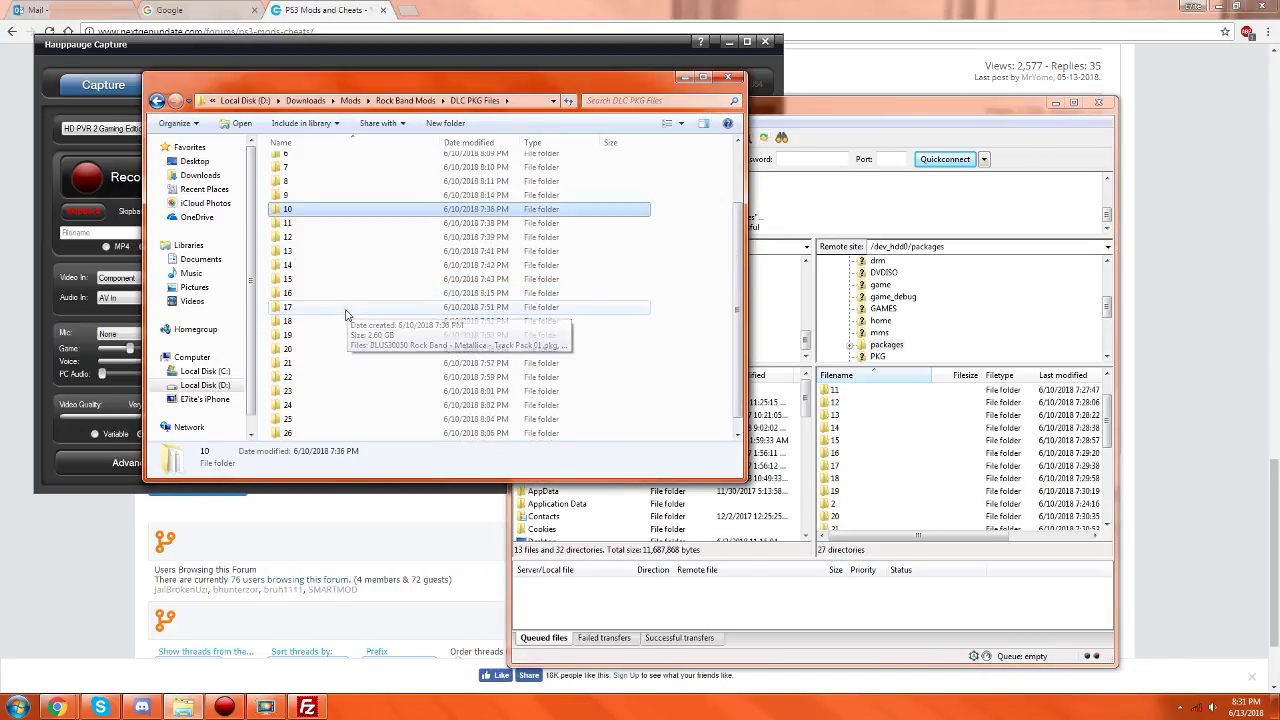
double_click(346, 329)
key("BackSpace")
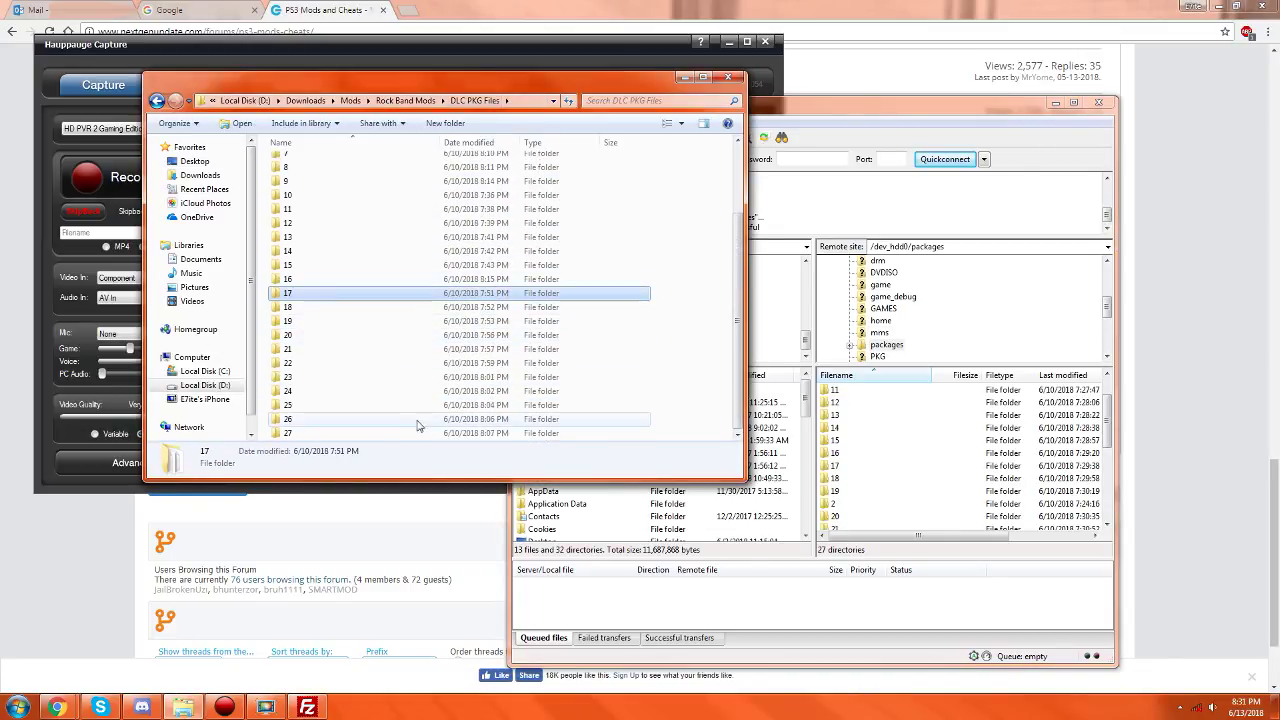
double_click(406, 426)
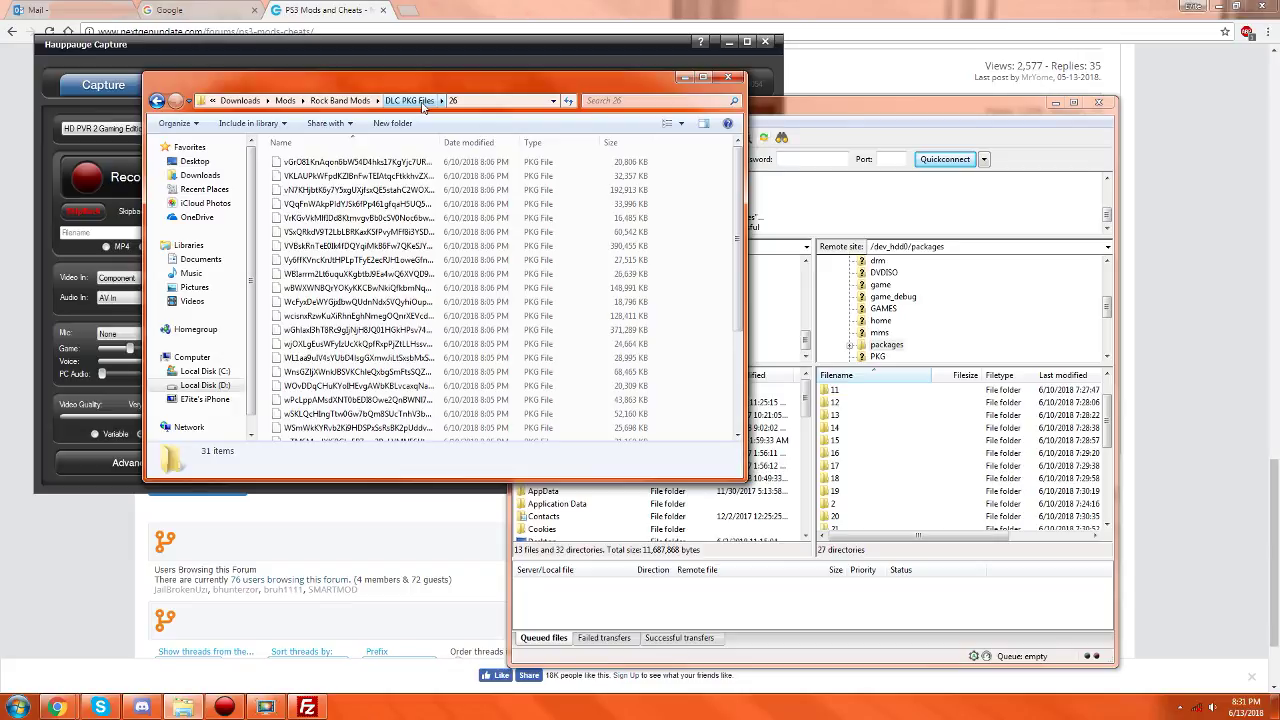
left_click(421, 101)
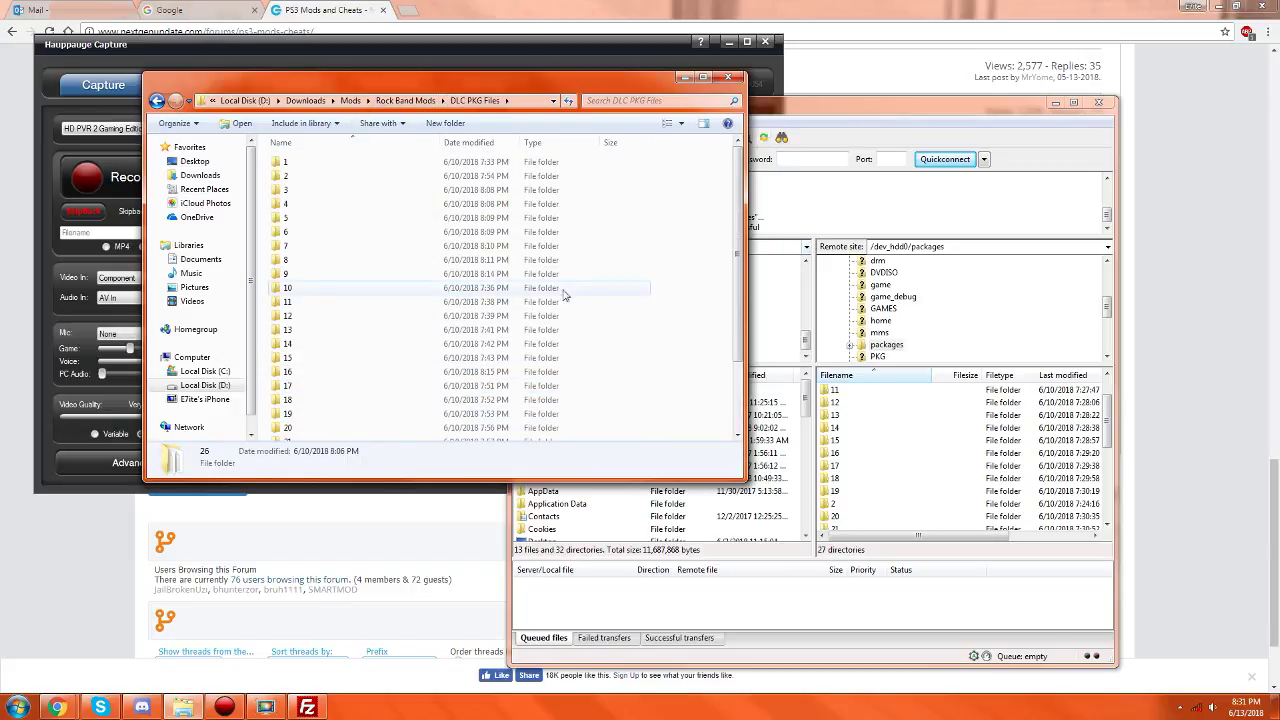
scroll(363, 366, "down", 2)
left_click(900, 429)
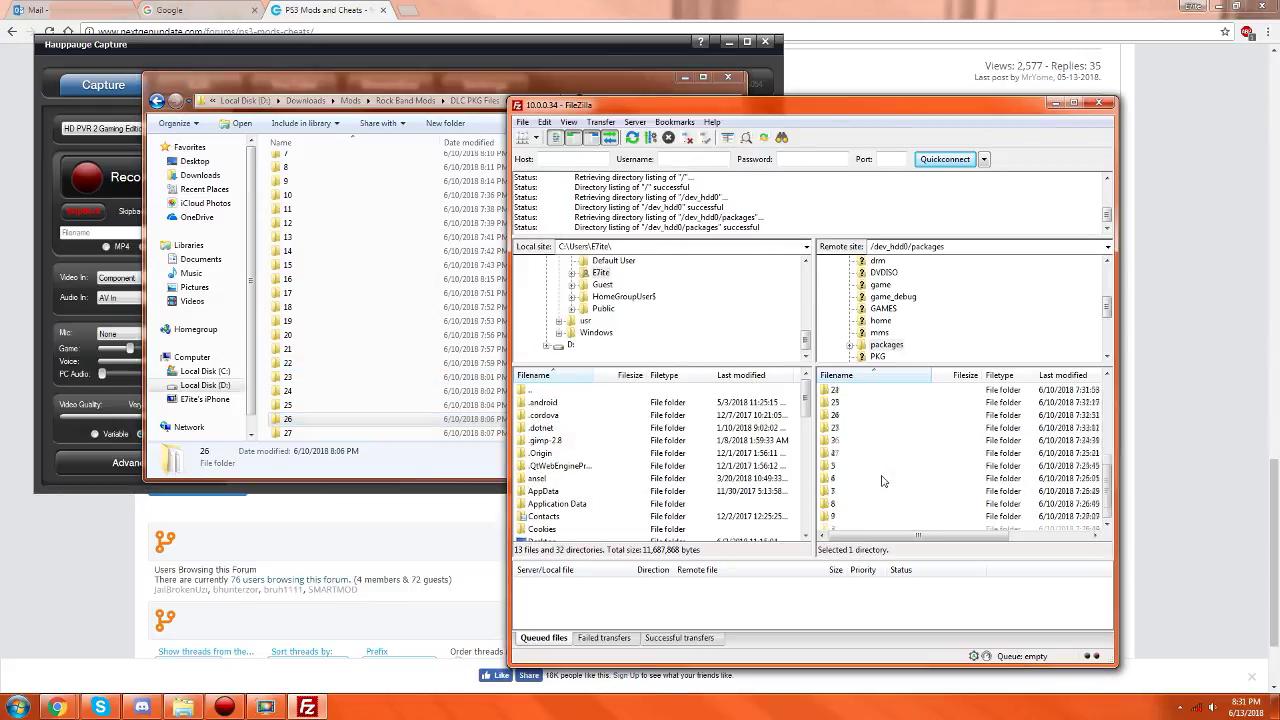
scroll(882, 481, "up", 9)
Watch the package installation in the Hauppauge Capture preview, returning briefly to FileZilla's remote packages folders
left_click(610, 42)
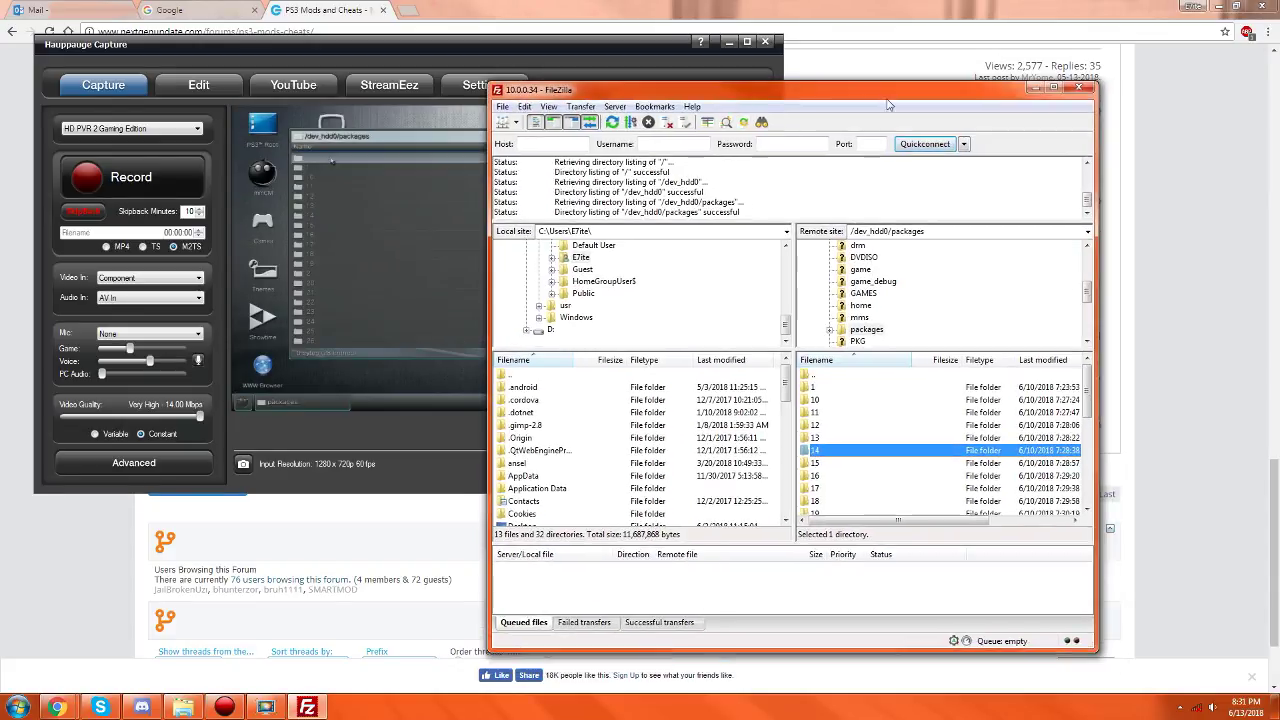
left_click(430, 405)
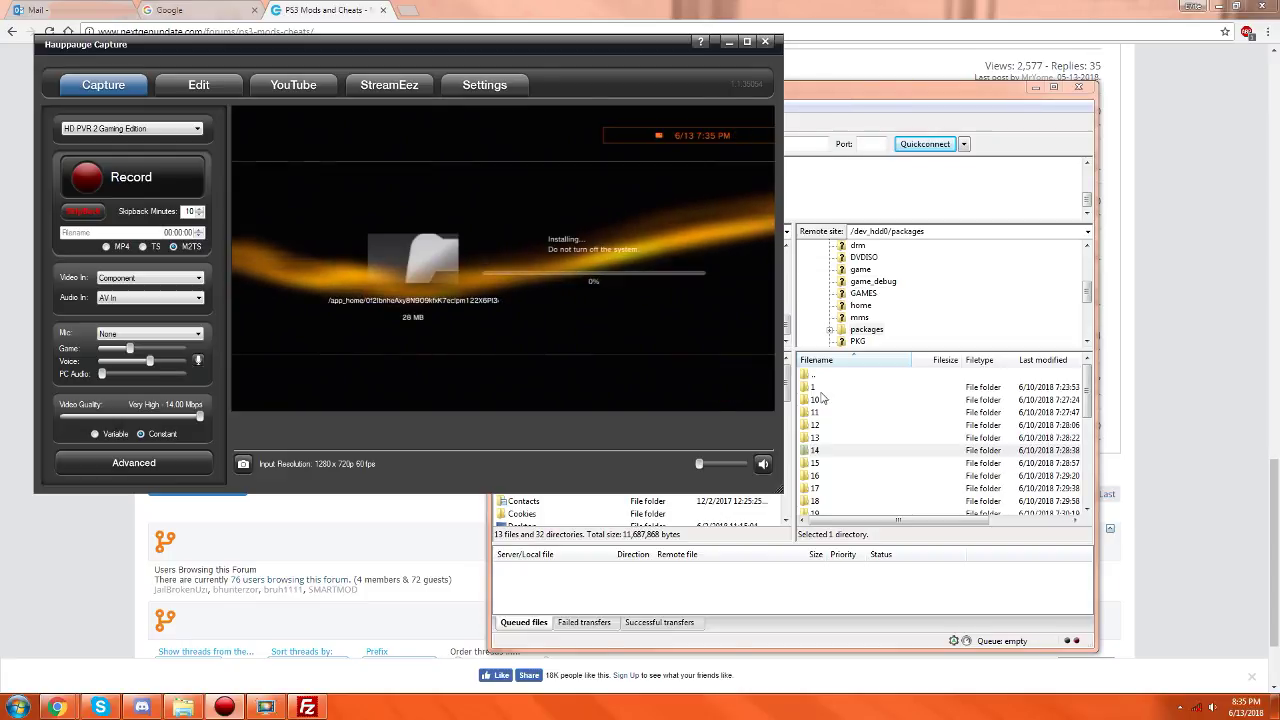
left_click(863, 408)
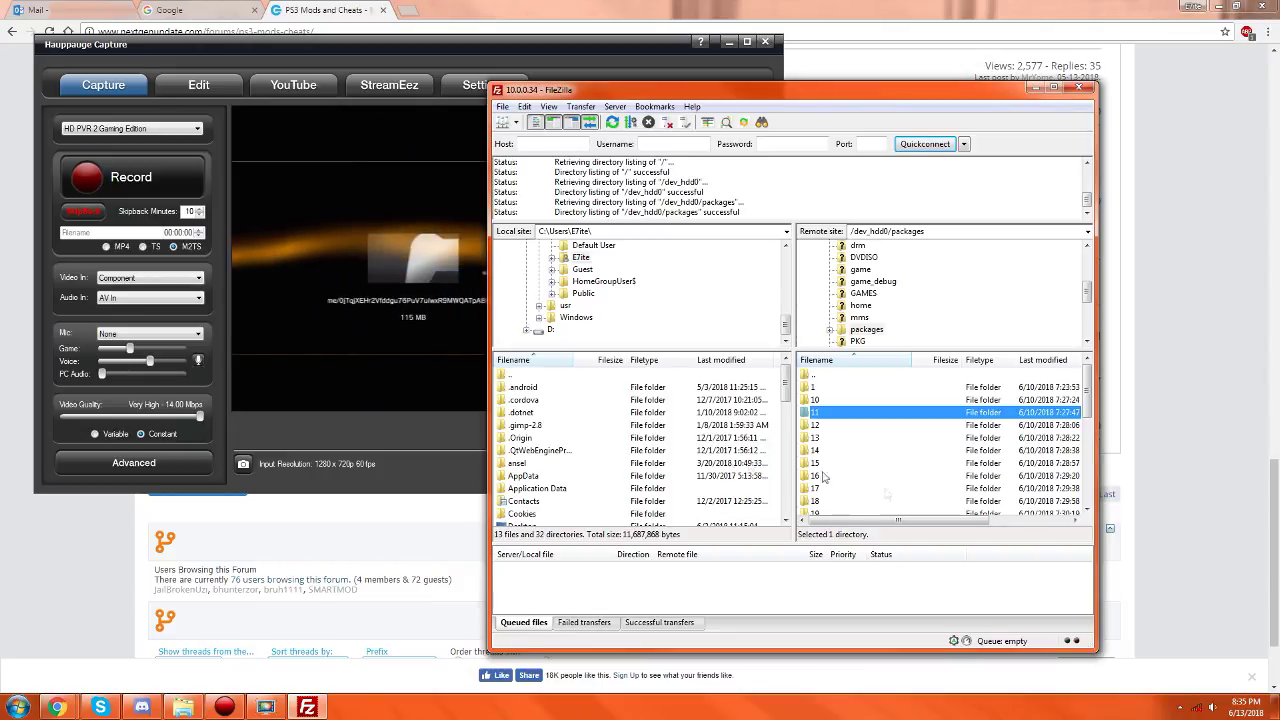
left_click(416, 389)
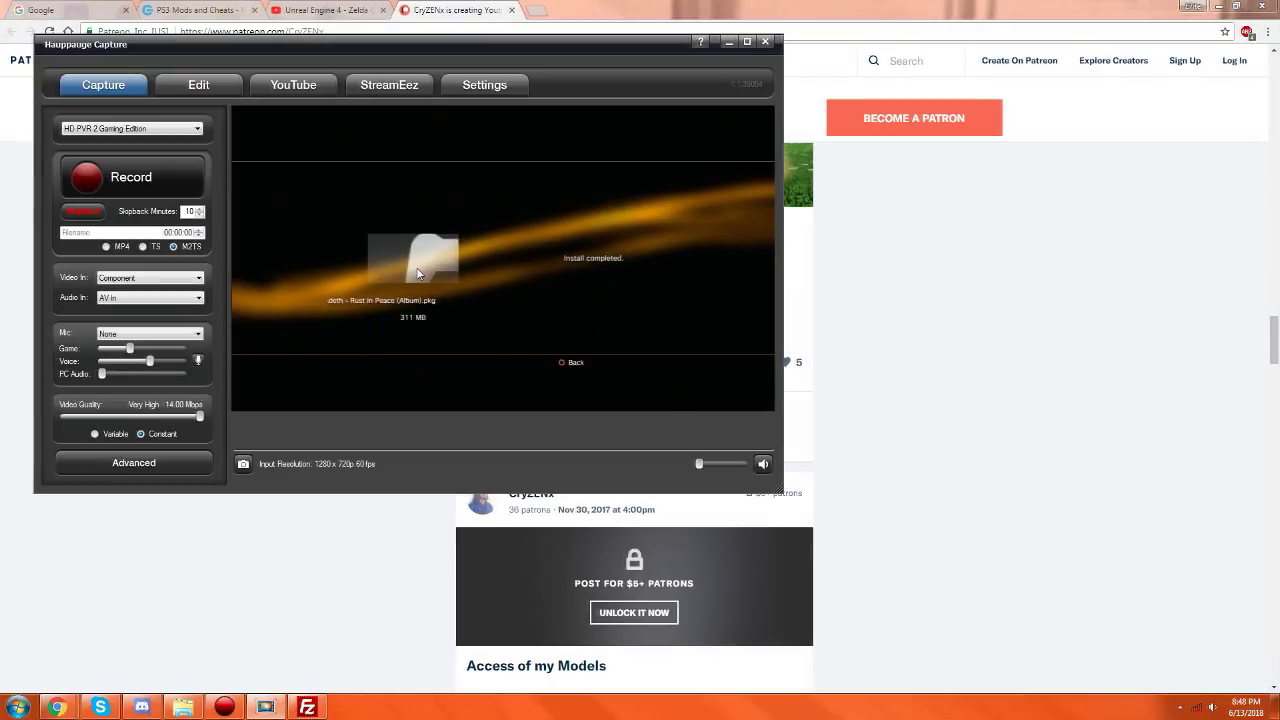
left_click_drag(433, 43, 439, 62)
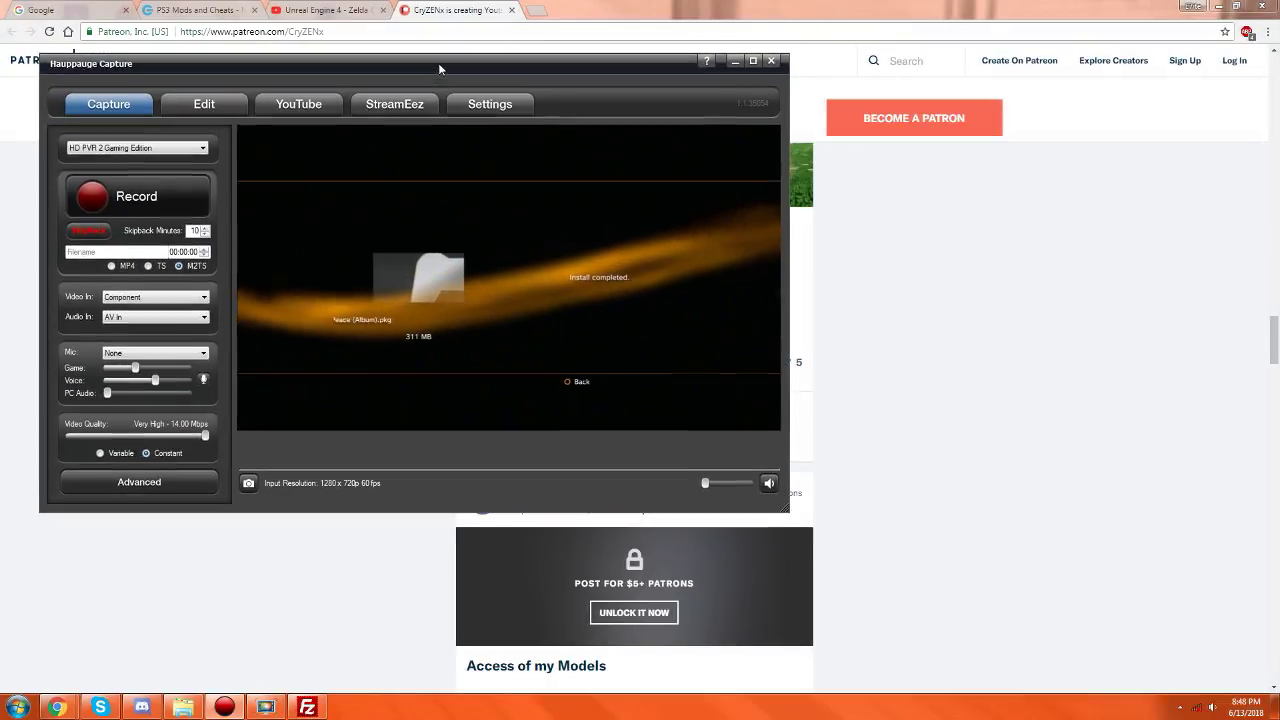